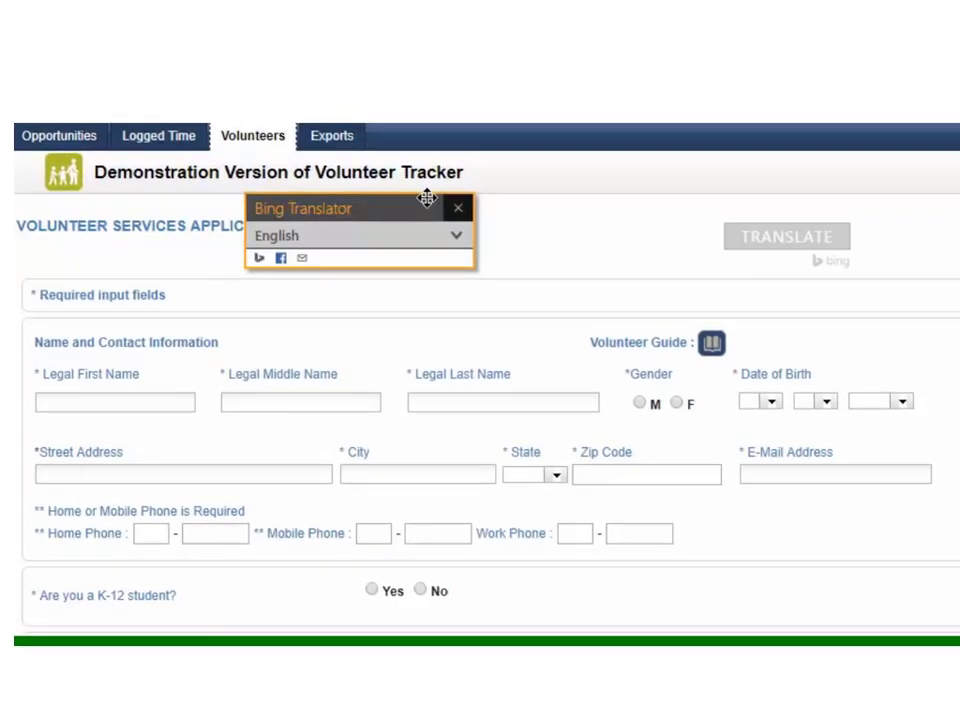
Translate the application form into Spanish with the Bing Translator widget.
drag(427, 199, 583, 149)
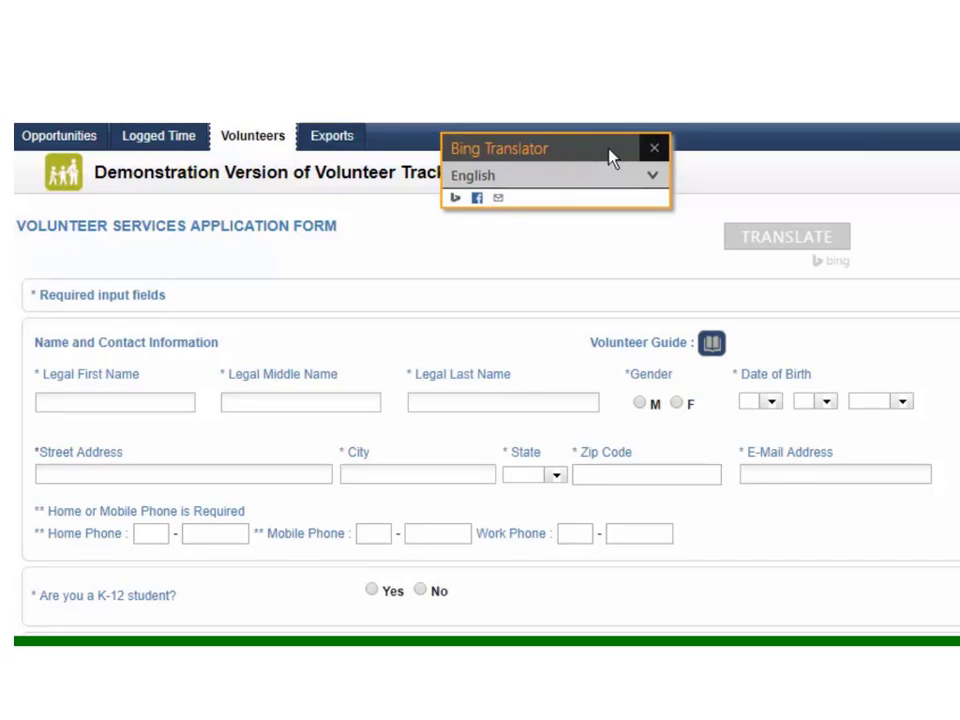
click(653, 179)
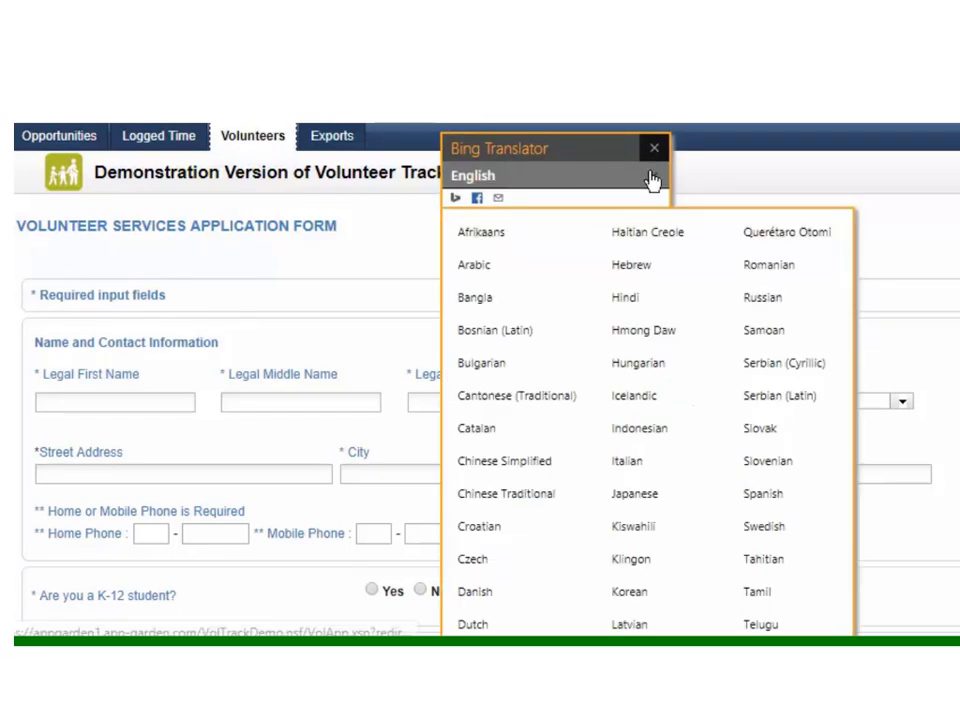
click(787, 495)
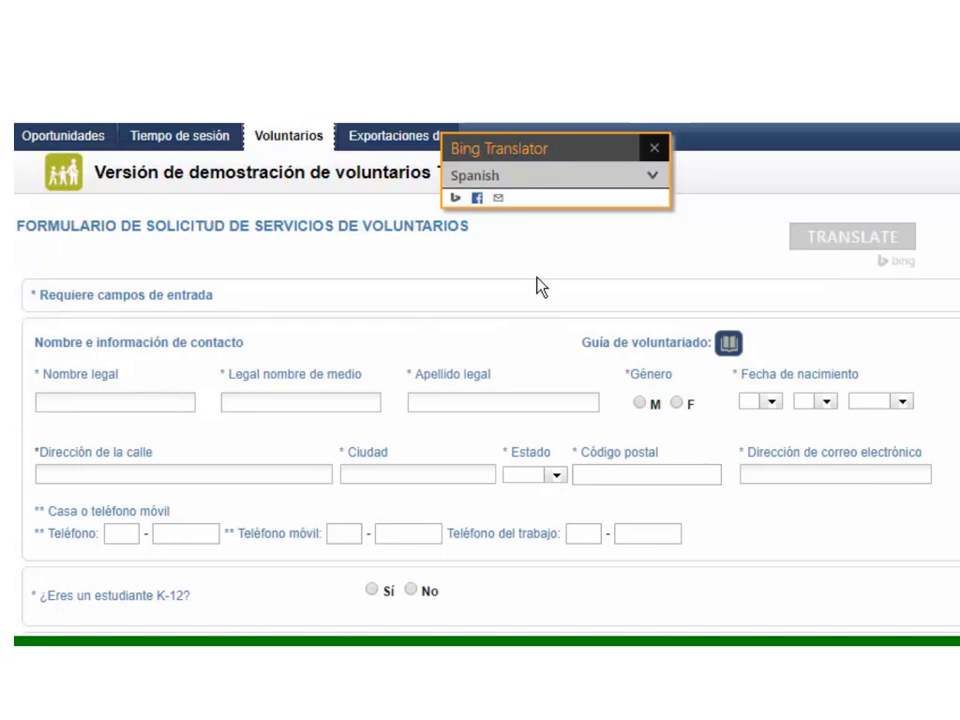
Switch the translator back to English so the page returns to English.
click(657, 176)
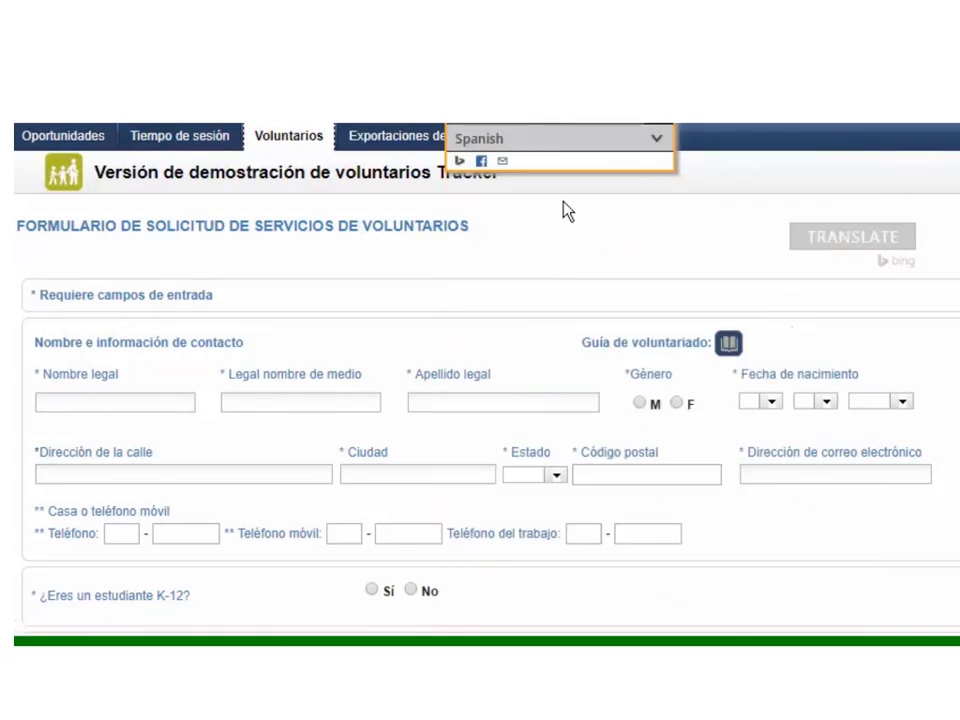
click(607, 149)
click(494, 620)
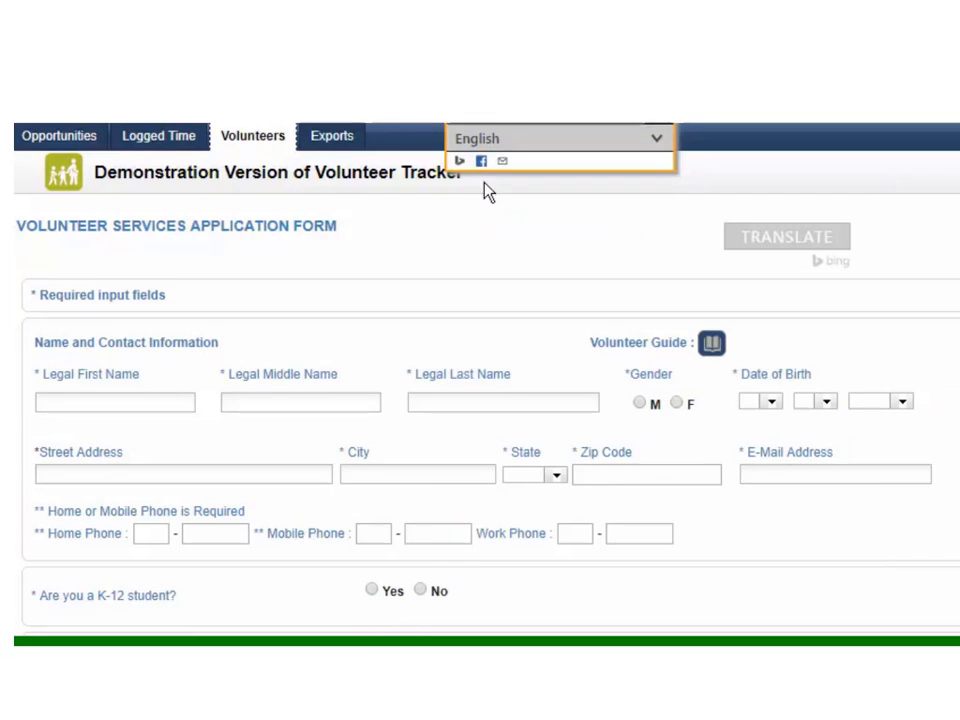
Fill in the applicant's legal first, middle and last names from the autocomplete suggestions.
drag(548, 140, 664, 139)
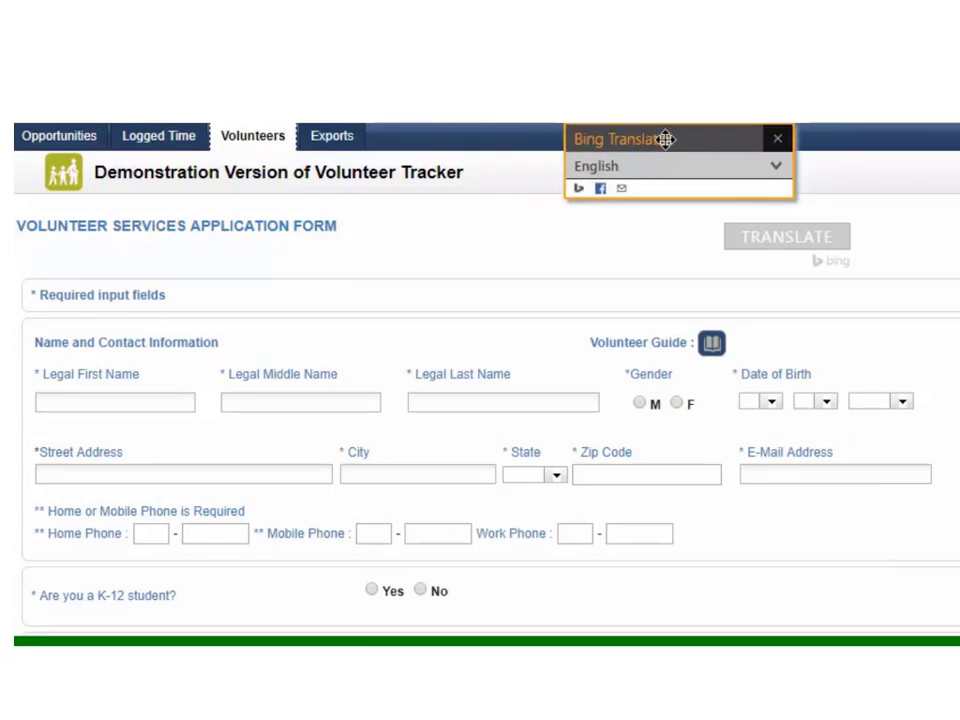
scroll(352, 305, down, 2)
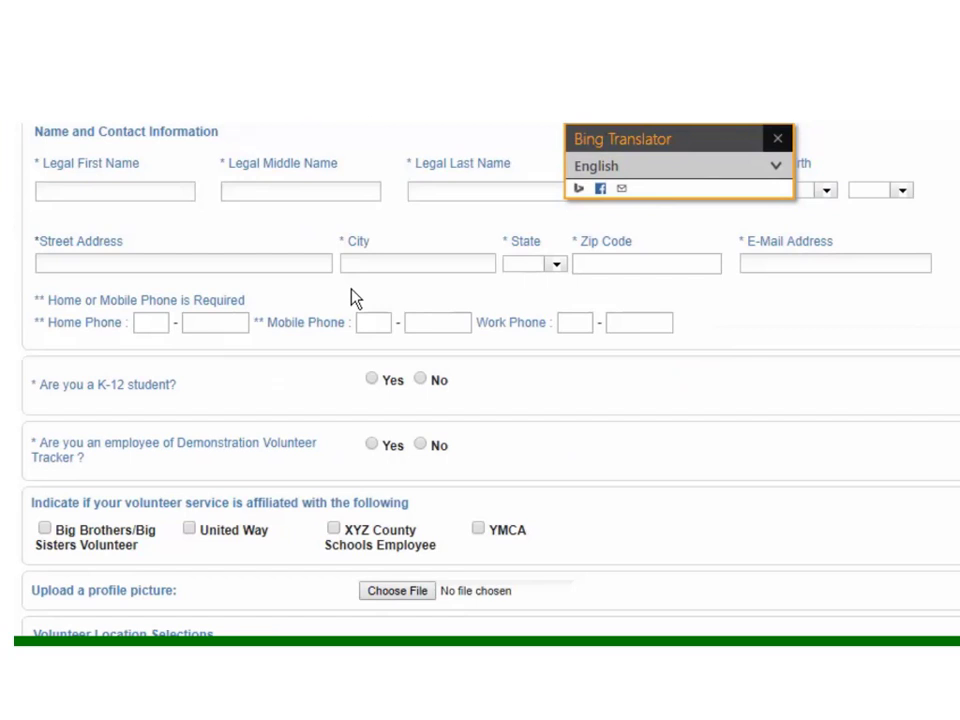
scroll(350, 295, up, 1)
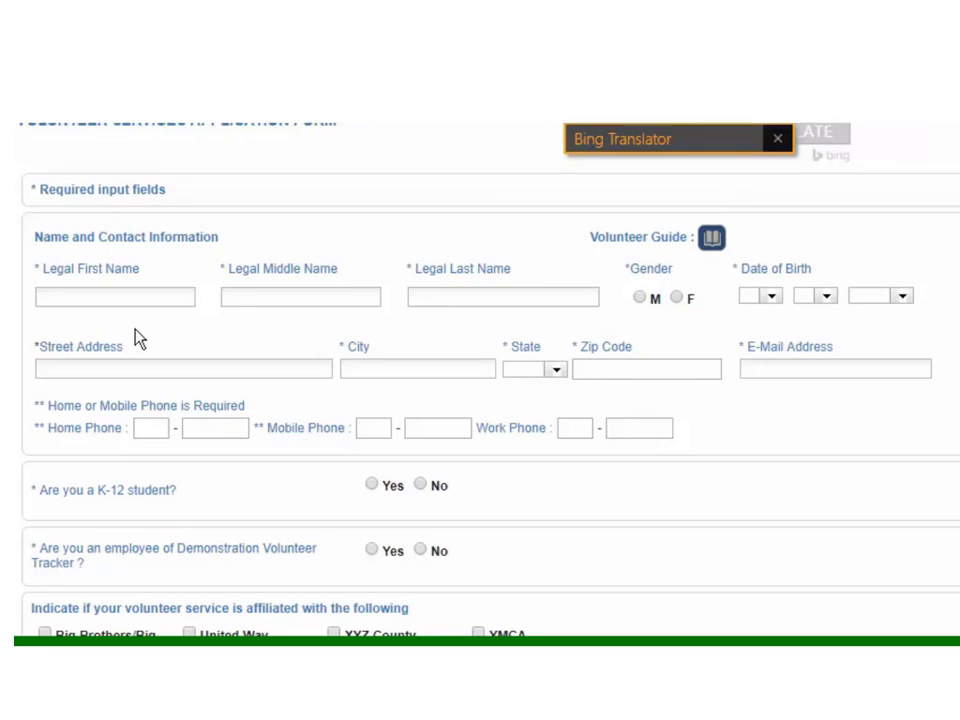
click(135, 299)
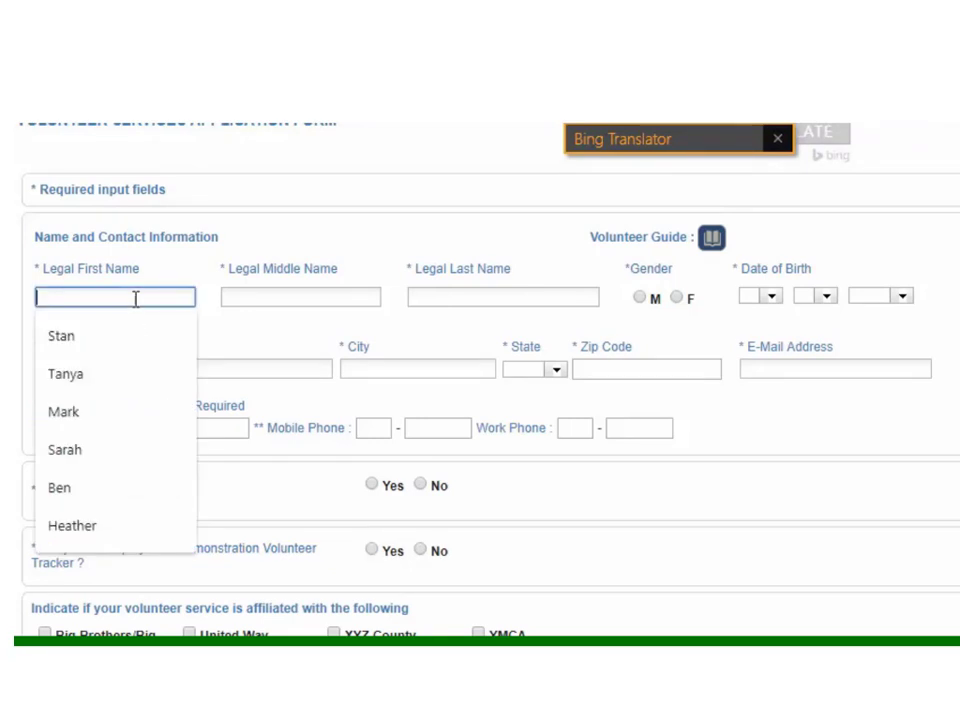
click(129, 374)
click(260, 296)
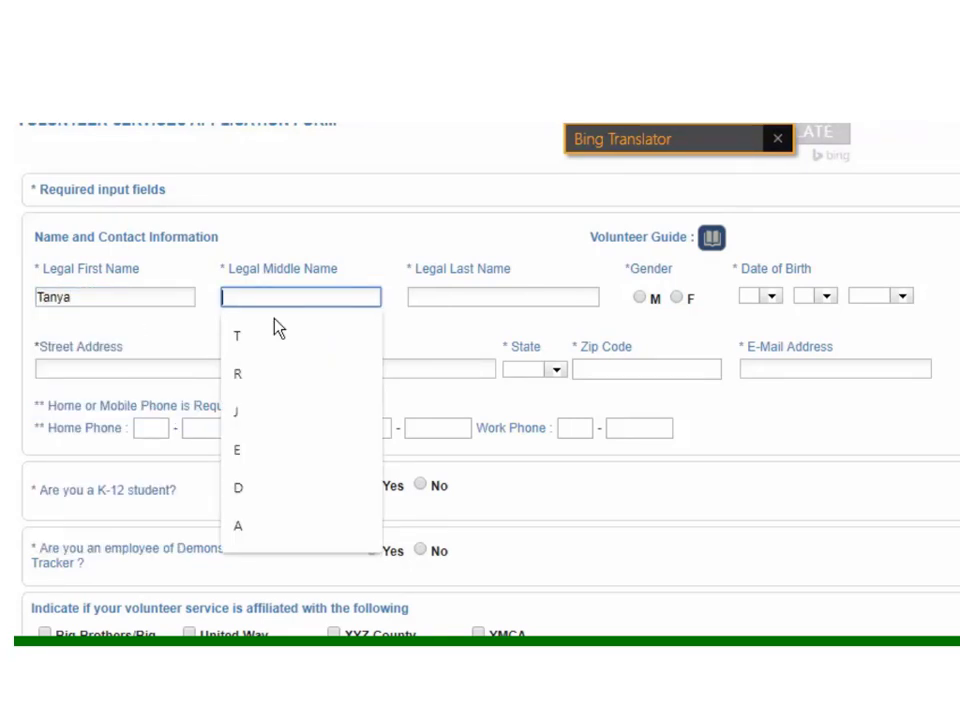
click(283, 377)
click(503, 297)
click(478, 374)
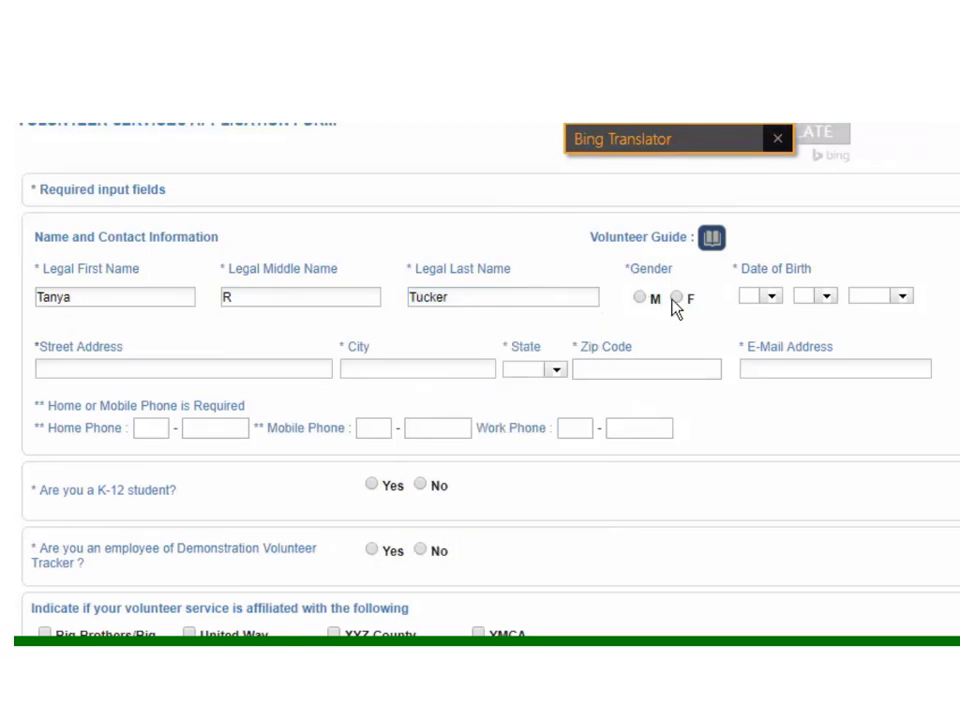
click(768, 297)
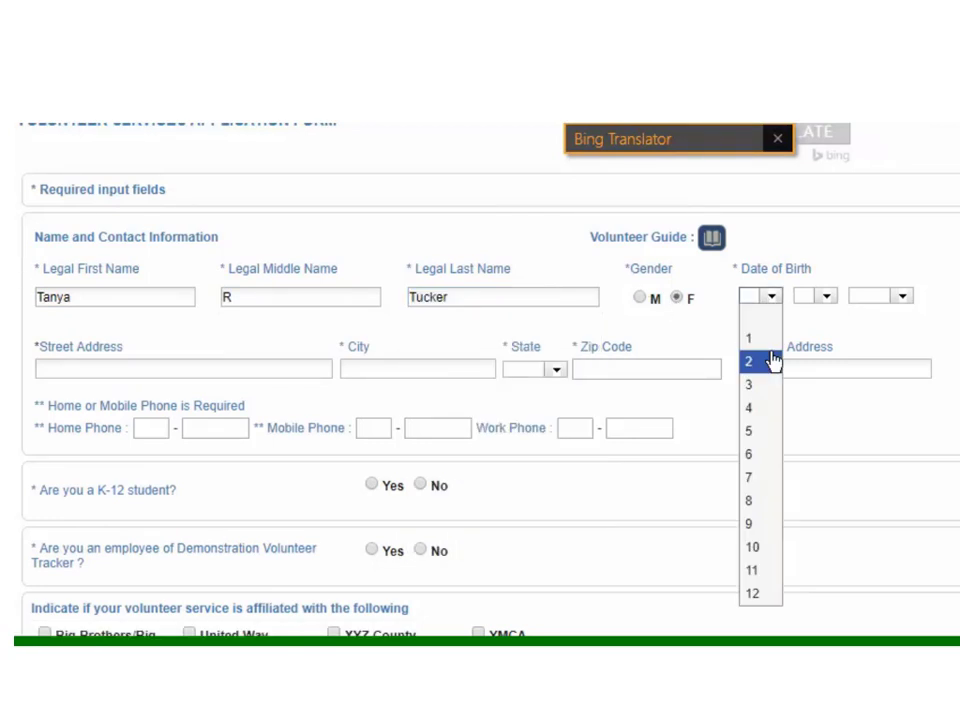
click(769, 360)
click(827, 297)
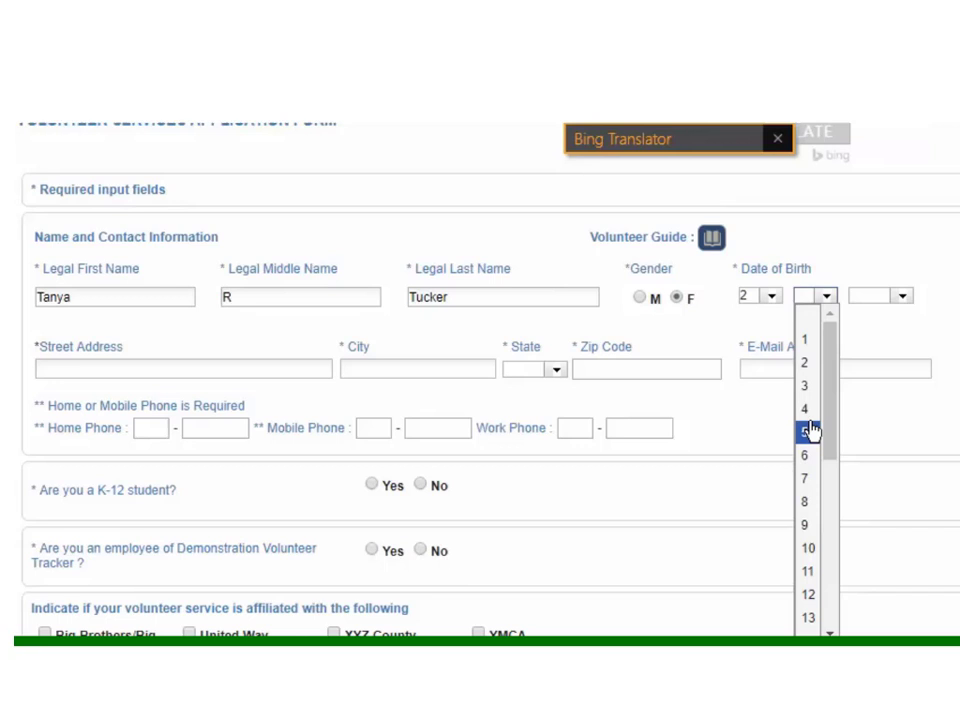
click(812, 431)
click(902, 297)
scroll(872, 386, down, 12)
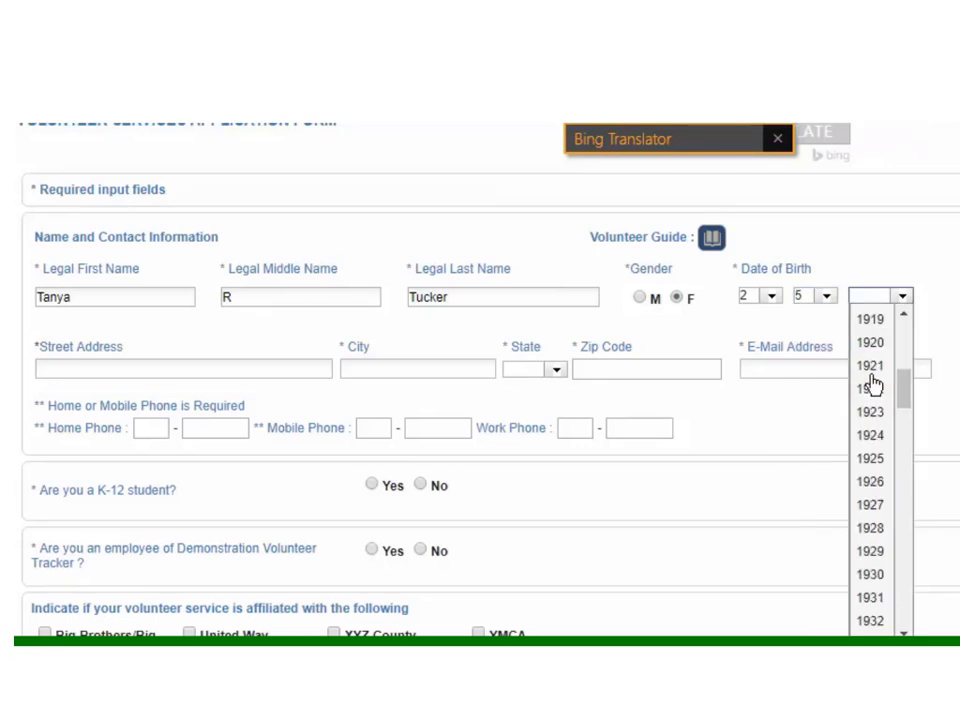
scroll(872, 485, down, 15)
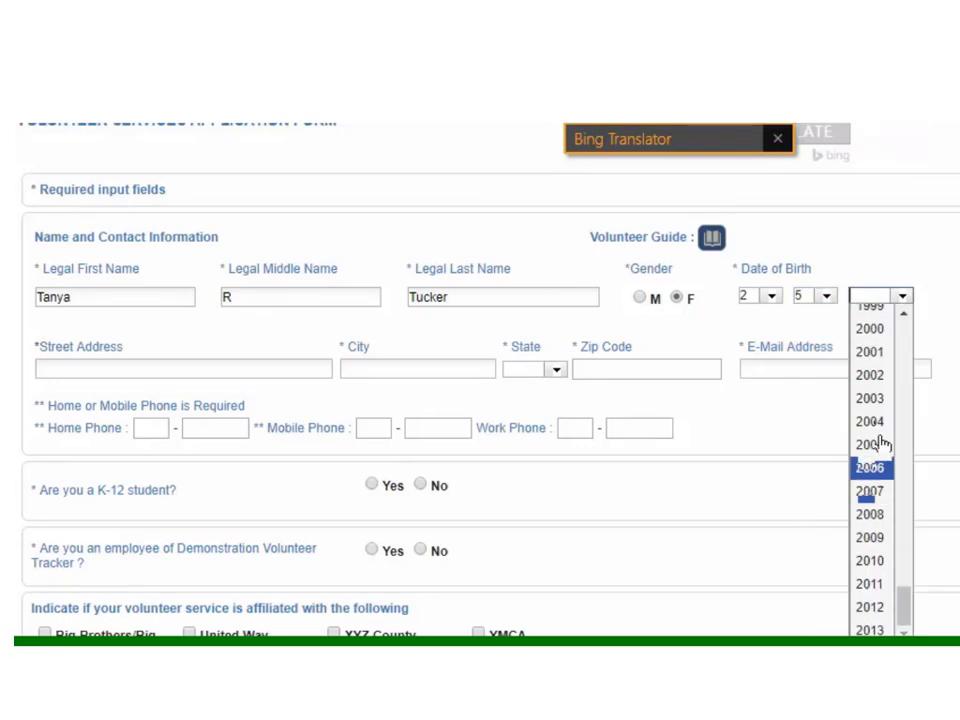
scroll(880, 440, up, 6)
click(870, 356)
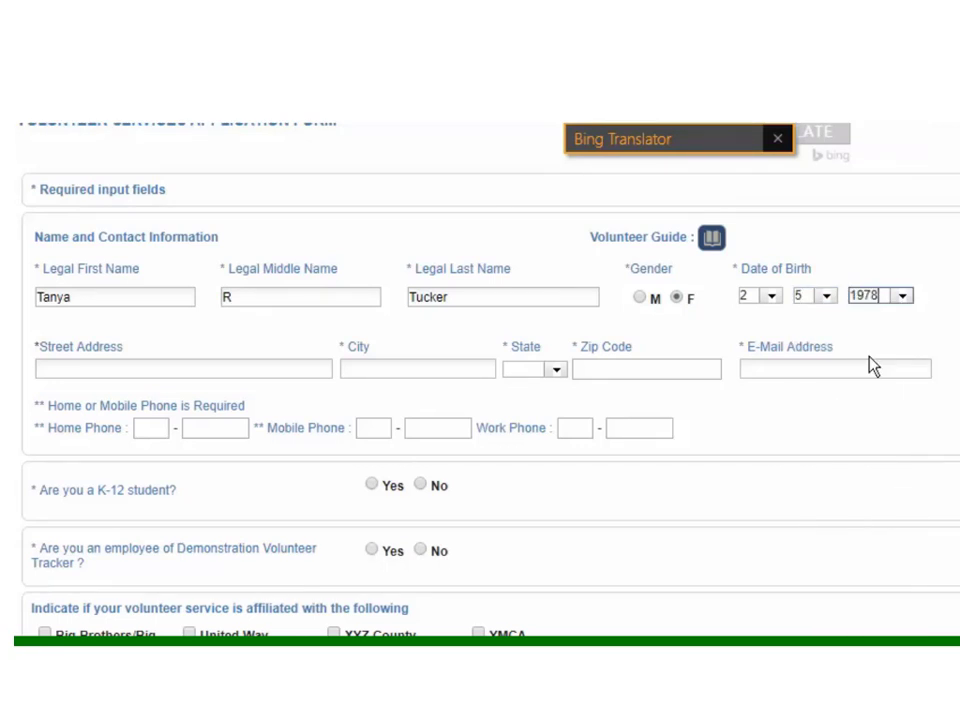
Enter the street address and city from suggestions, state NC and the zip code.
double_click(244, 369)
click(224, 414)
double_click(422, 370)
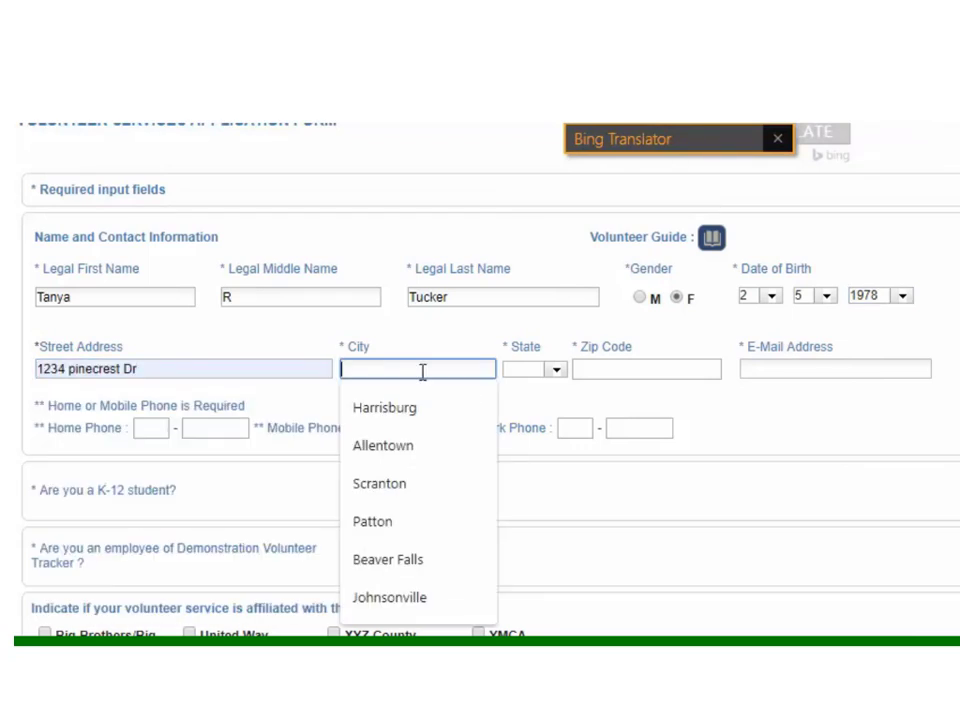
click(427, 412)
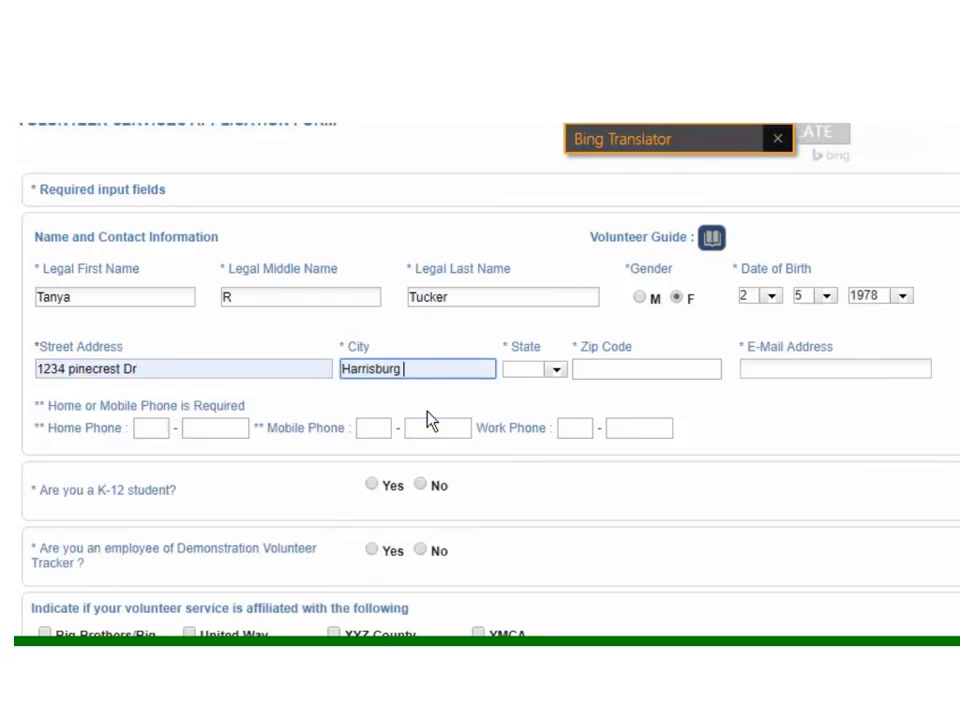
click(556, 370)
text(NC)
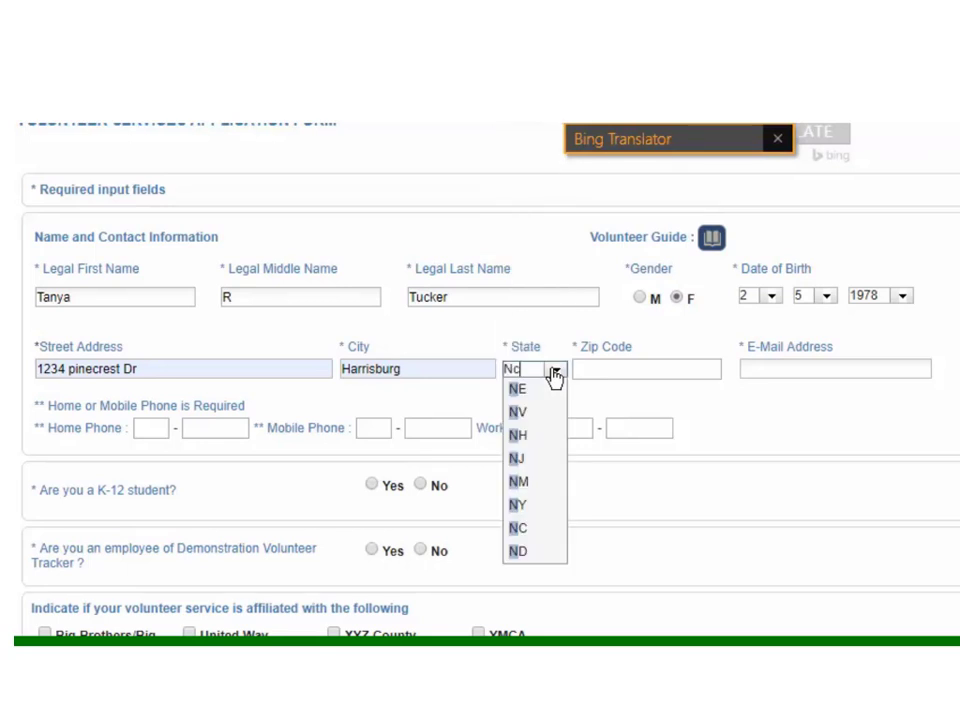
click(632, 371)
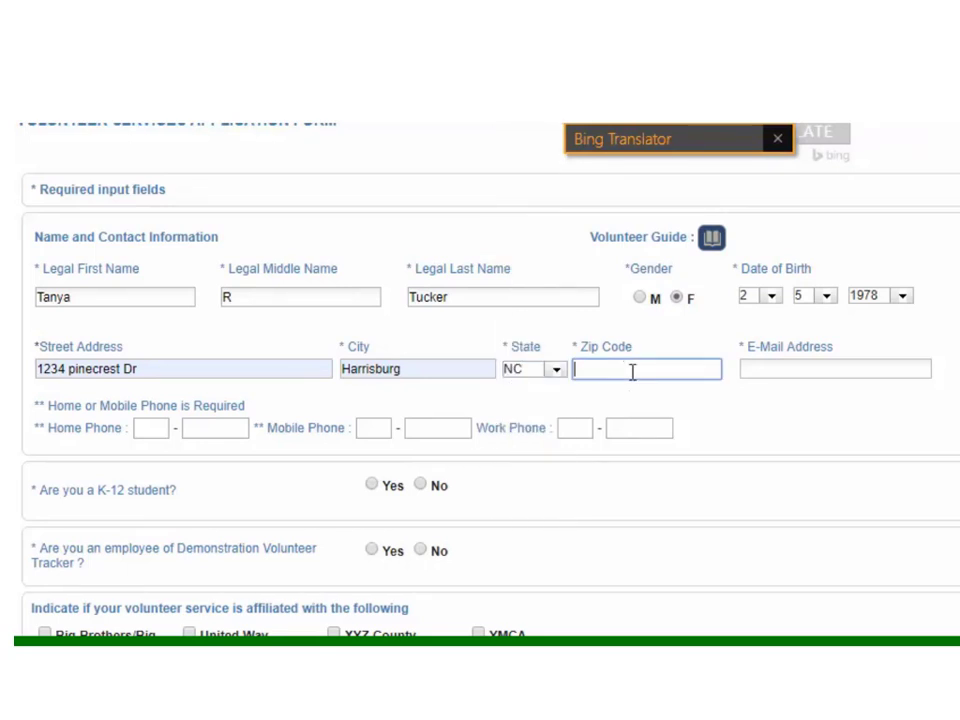
text(28601)
Fill in the applicant's e-mail address from the autocomplete suggestion.
click(806, 369)
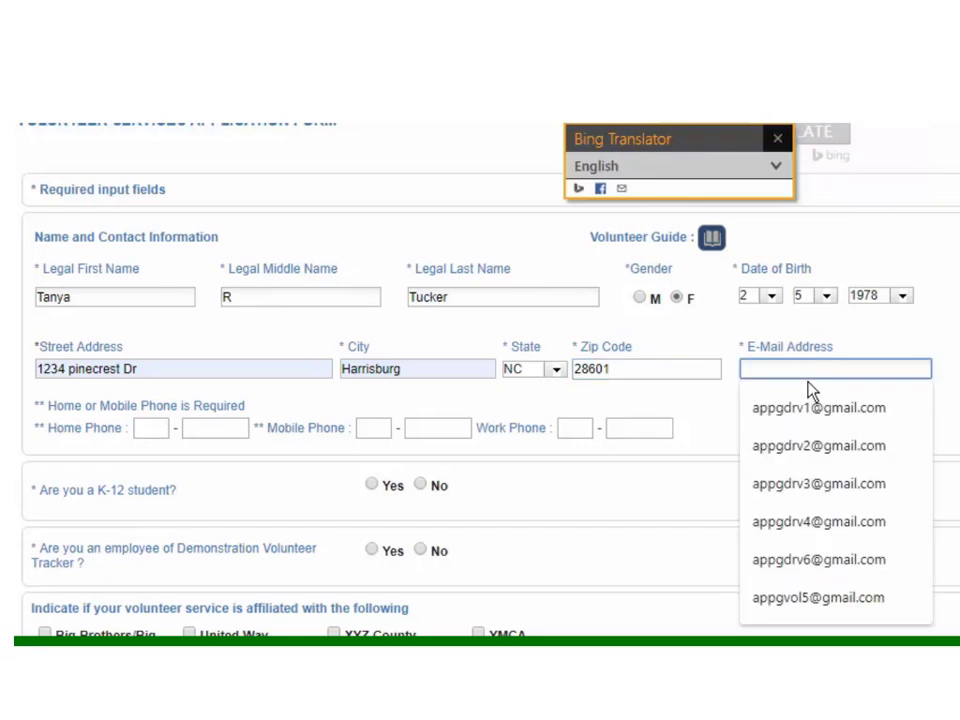
click(784, 347)
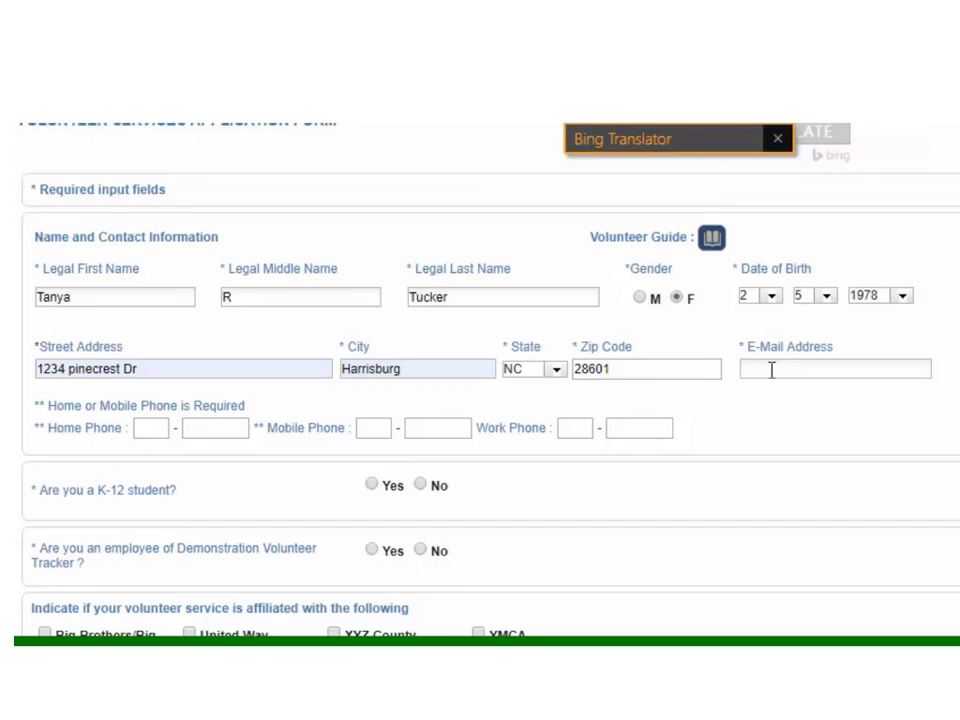
click(771, 370)
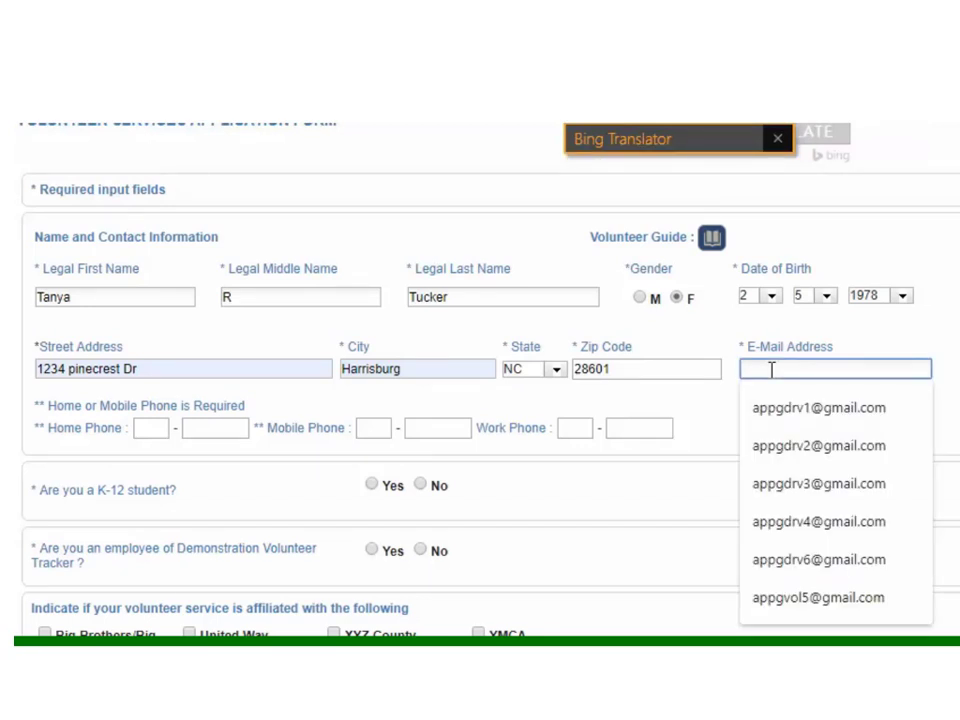
text(vta)
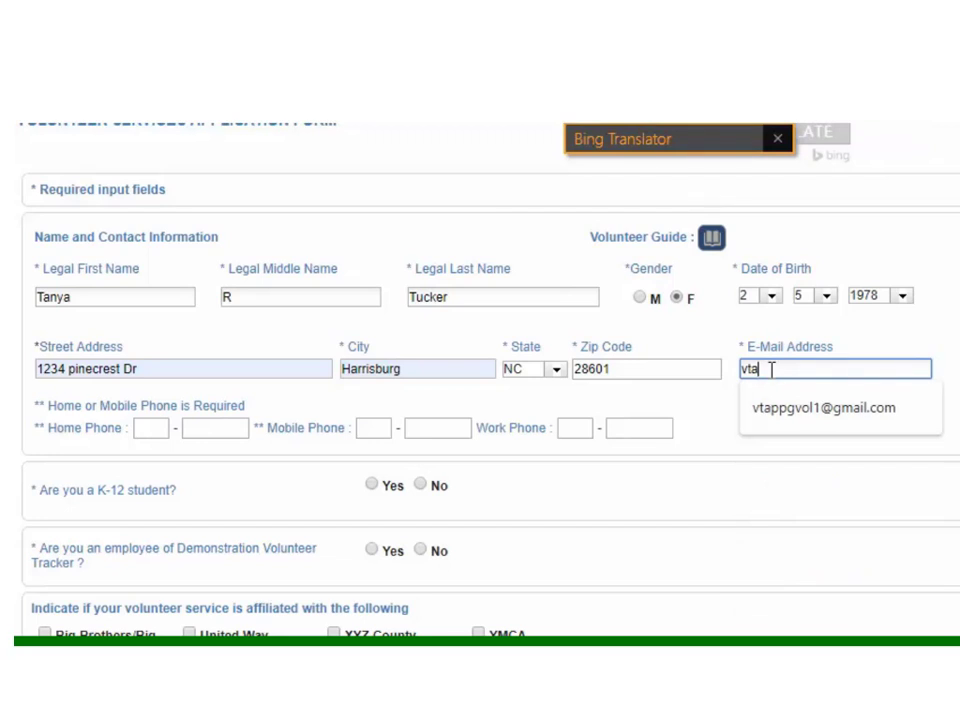
click(760, 407)
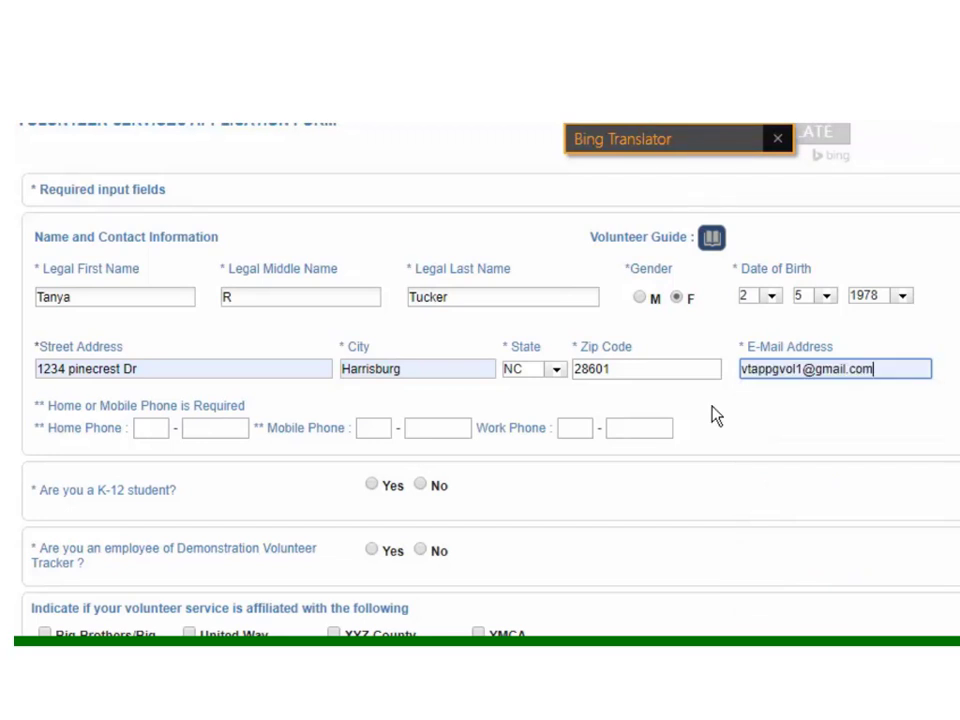
Enter the home phone area code and number.
click(150, 430)
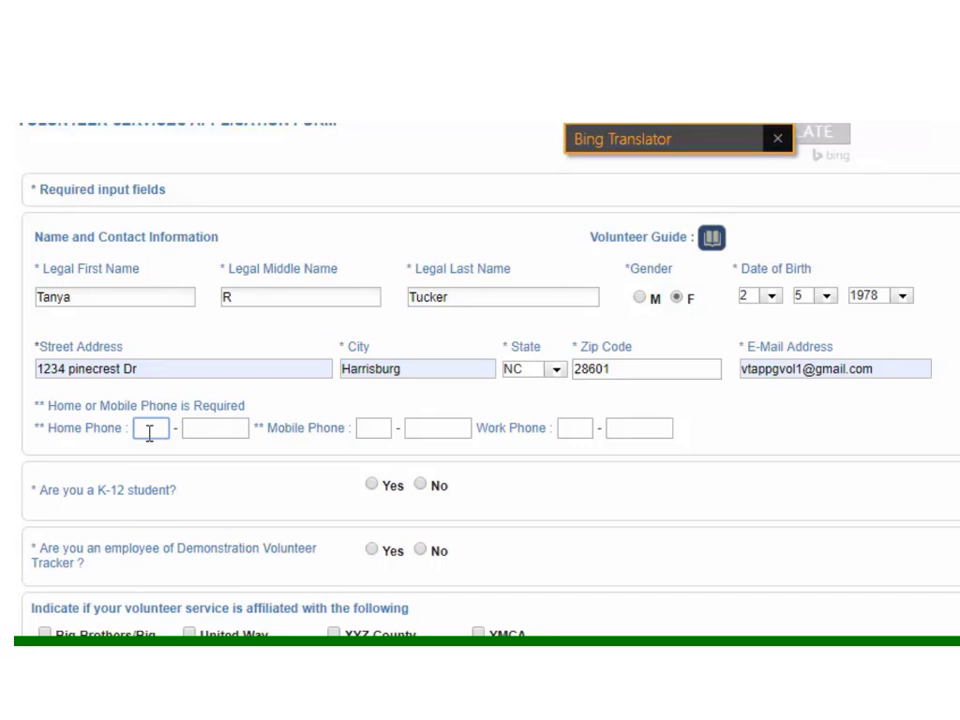
text(828)
key(Tab)
text(123-4567)
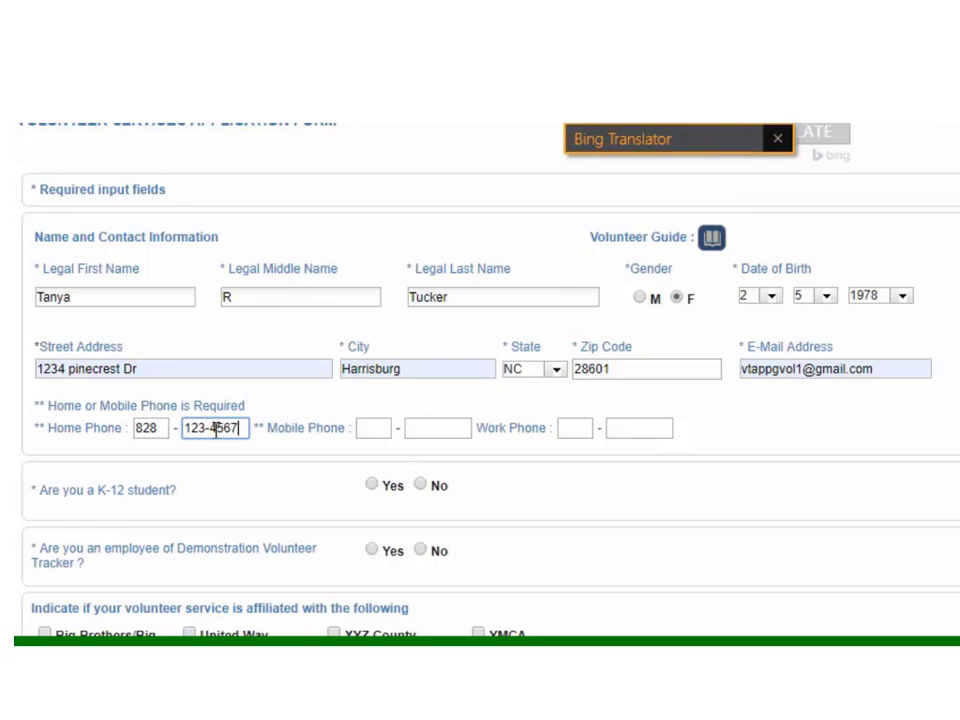
Answer No to 'Are you a K-12 student?'.
scroll(529, 388, down, 1)
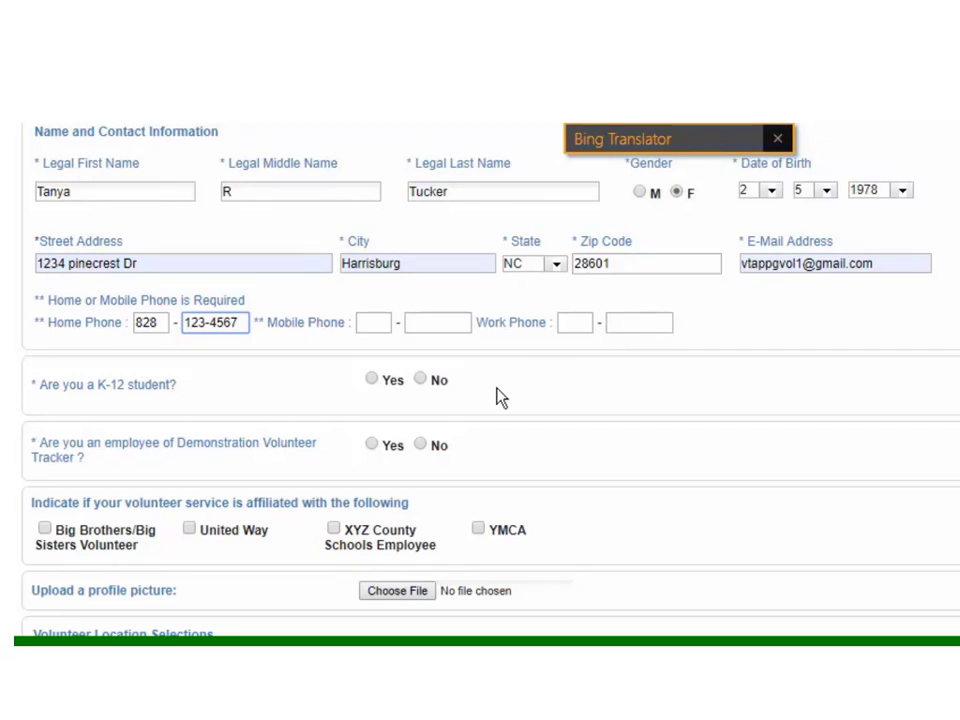
click(438, 381)
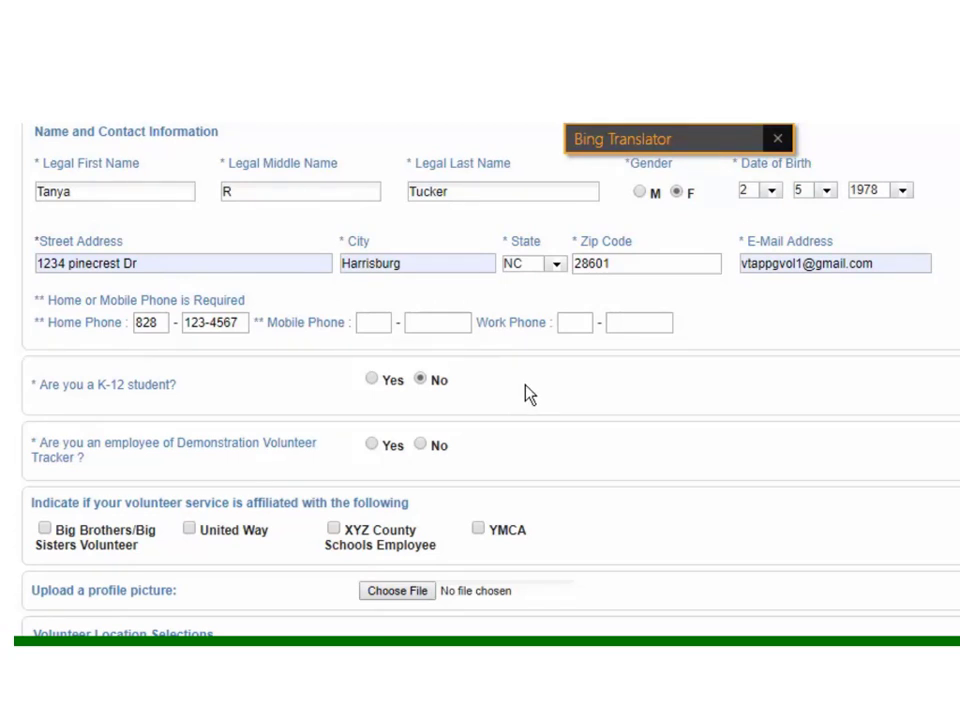
scroll(528, 394, down, 1)
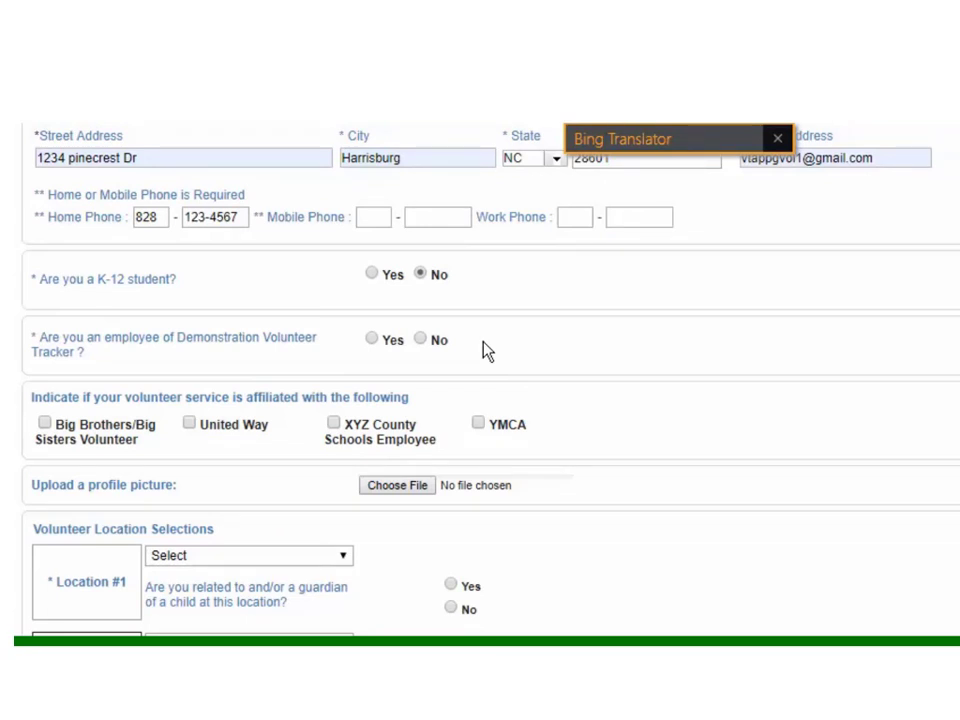
Answer No to the employee question and tick YMCA as the service affiliation.
click(420, 339)
scroll(575, 347, down, 1)
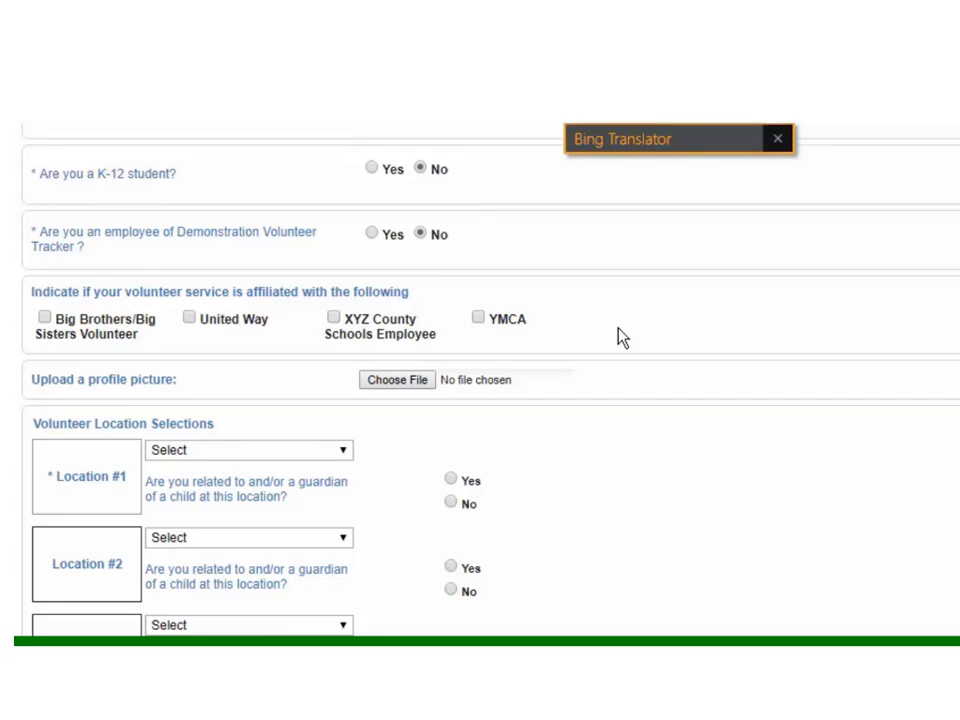
click(487, 320)
scroll(585, 360, down, 2)
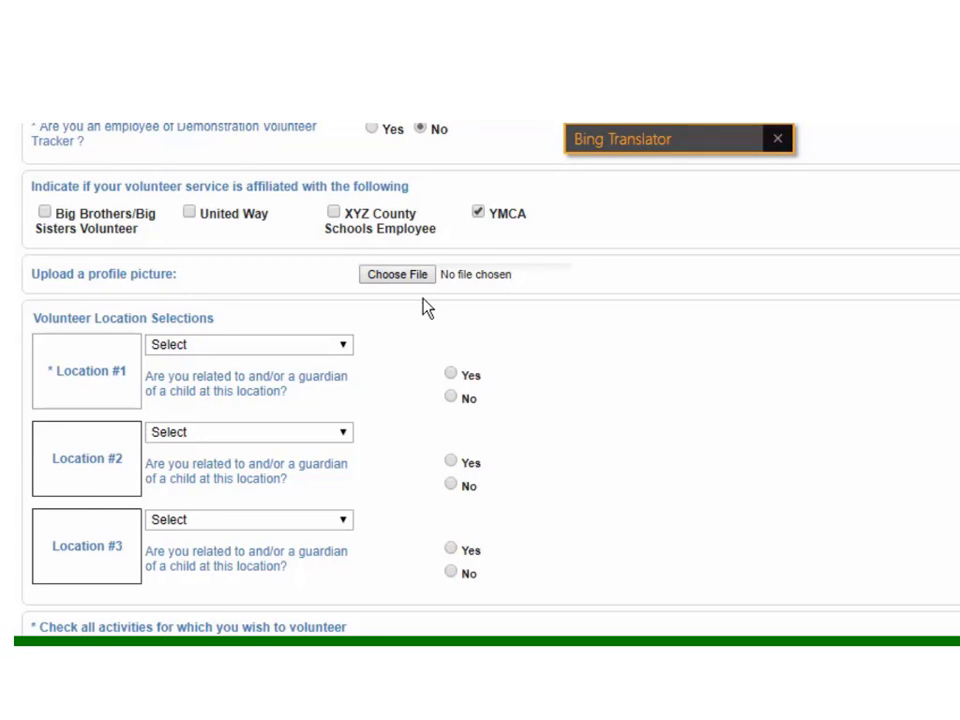
Choose 111 North High School, 325 North Davie Middle and 000 All Schools as Locations 1–3.
scroll(390, 320, down, 1)
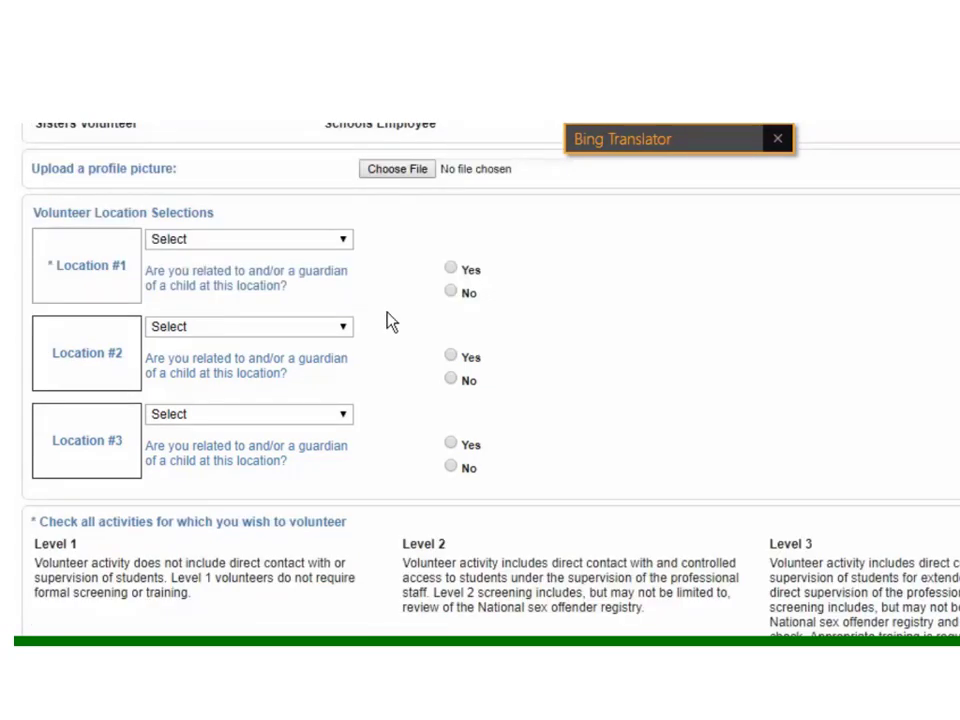
click(343, 243)
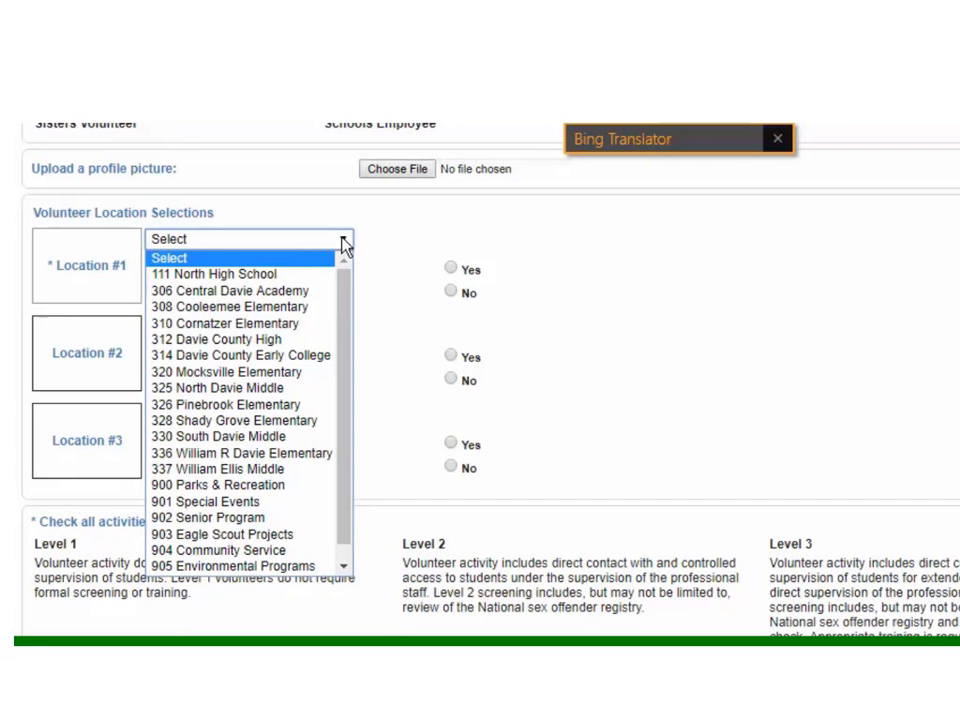
click(305, 275)
click(340, 328)
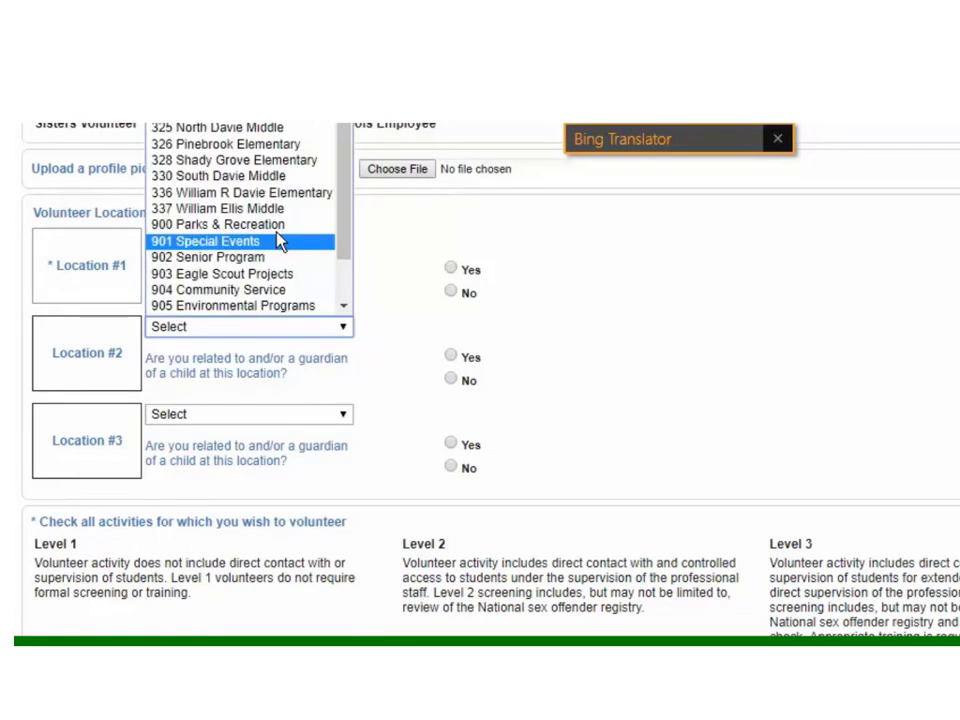
click(287, 133)
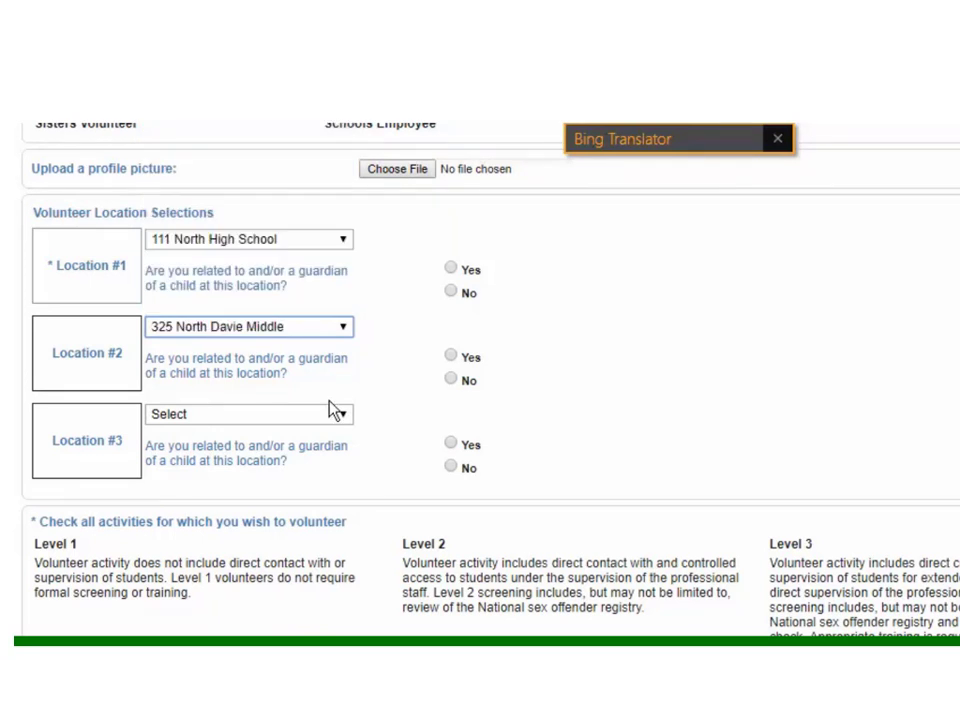
click(328, 420)
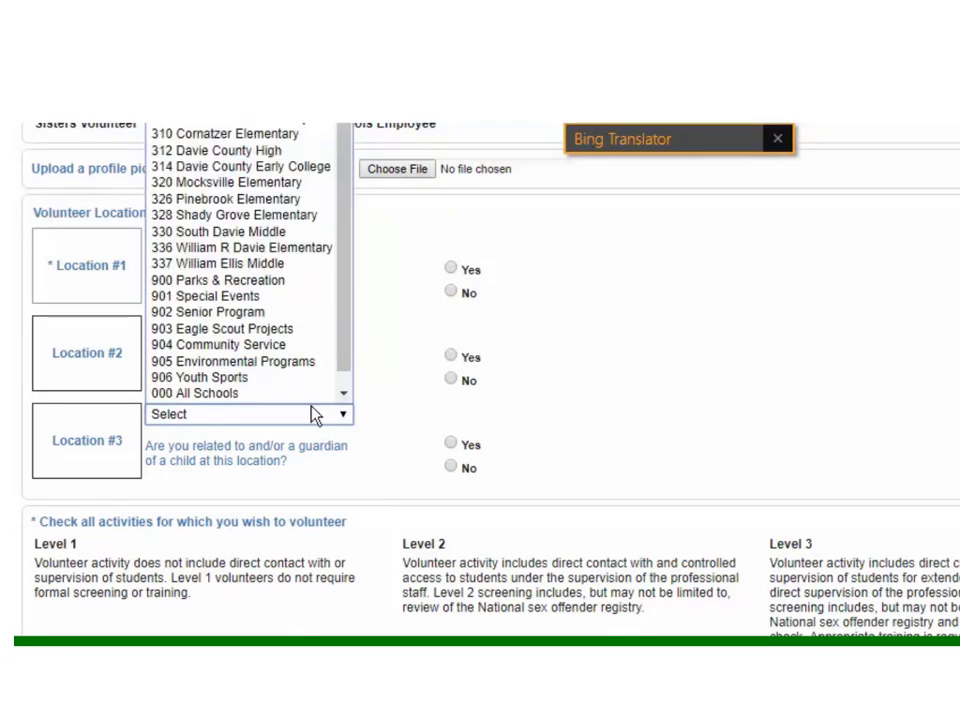
click(306, 395)
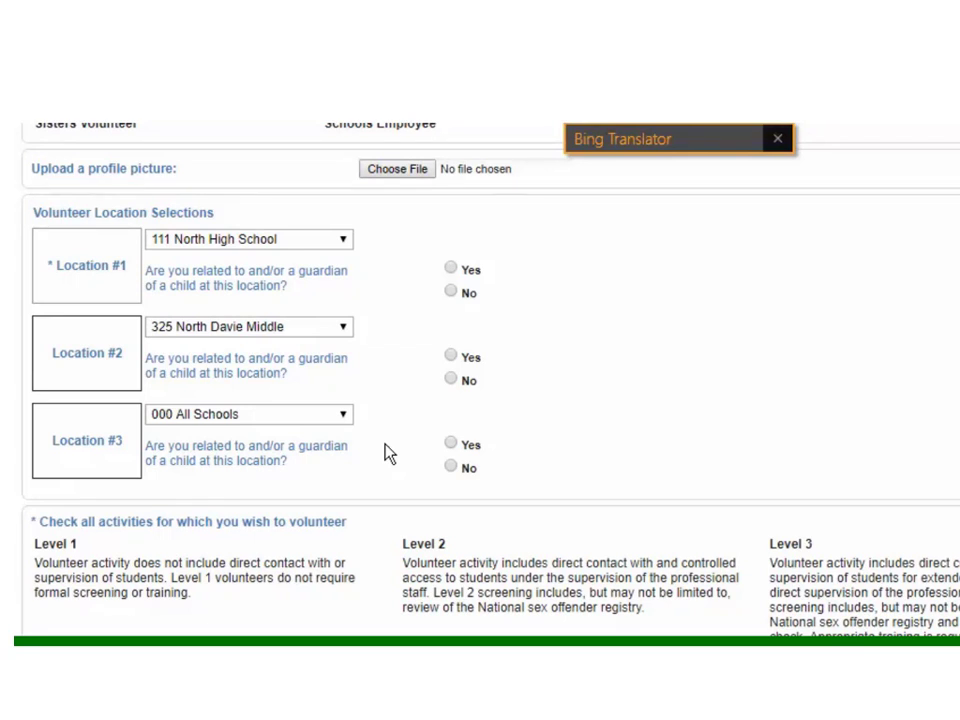
Answer No to the guardian question for Location #3 and Location #2.
click(450, 466)
click(450, 356)
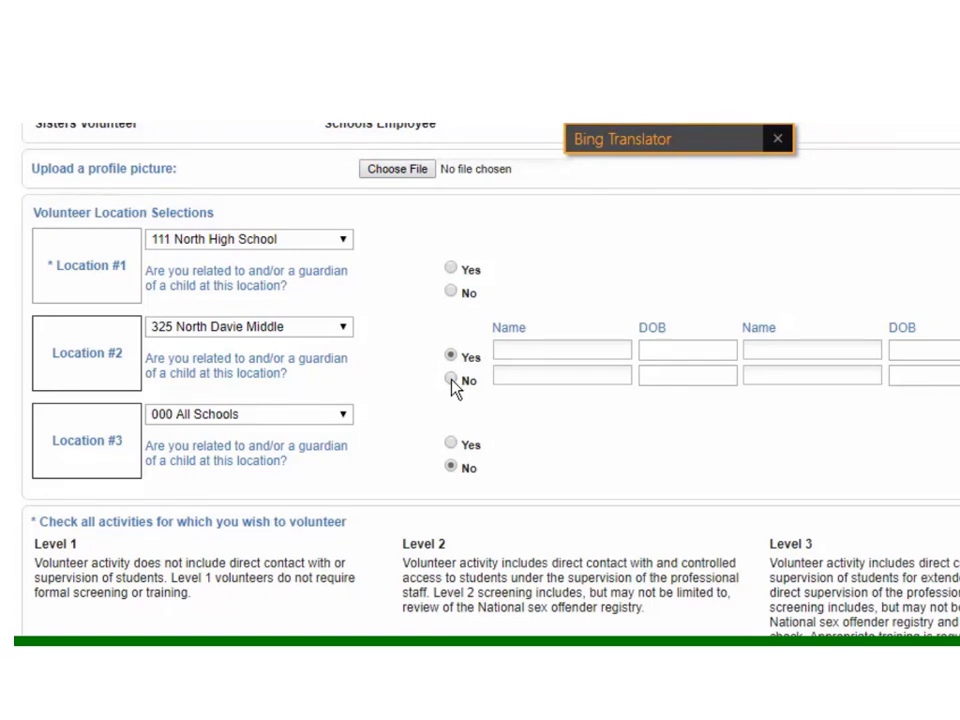
click(451, 380)
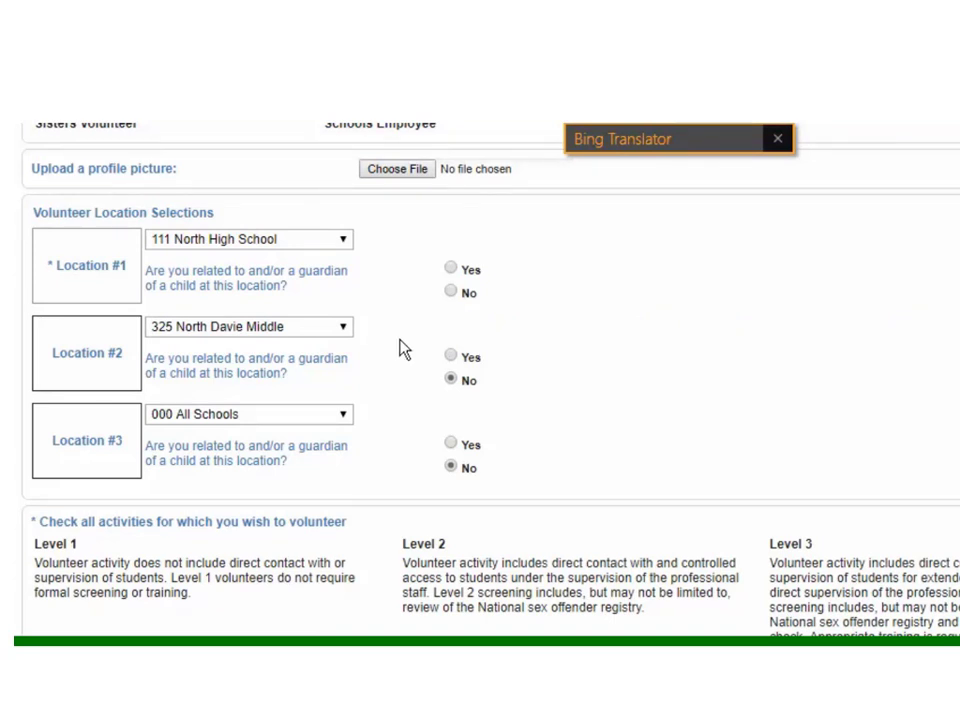
Check Athletics Boosters, Concessions Sales, Banquets, Business Mentor, Be The One, Health Room Assistant, Gardening.
scroll(400, 348, down, 1)
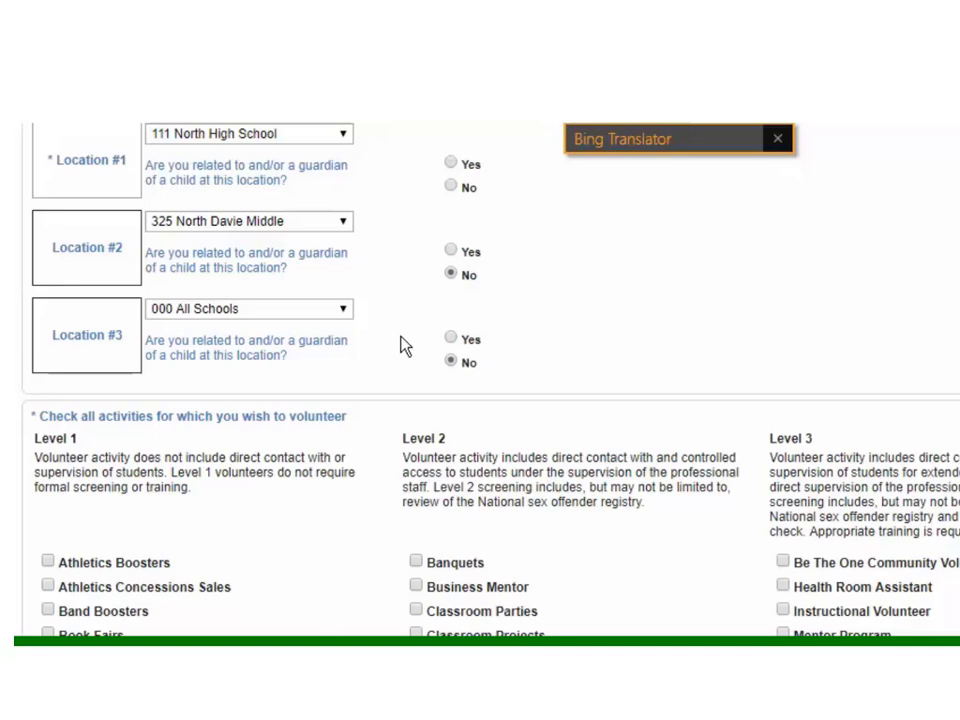
scroll(402, 345, down, 1)
scroll(390, 344, down, 1)
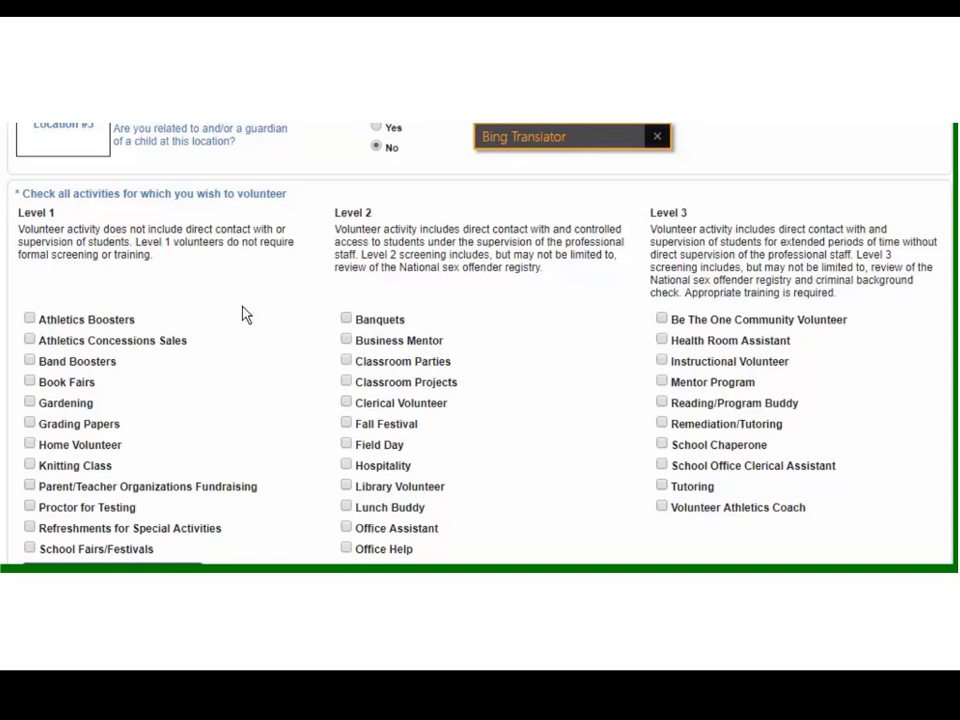
scroll(237, 309, down, 2)
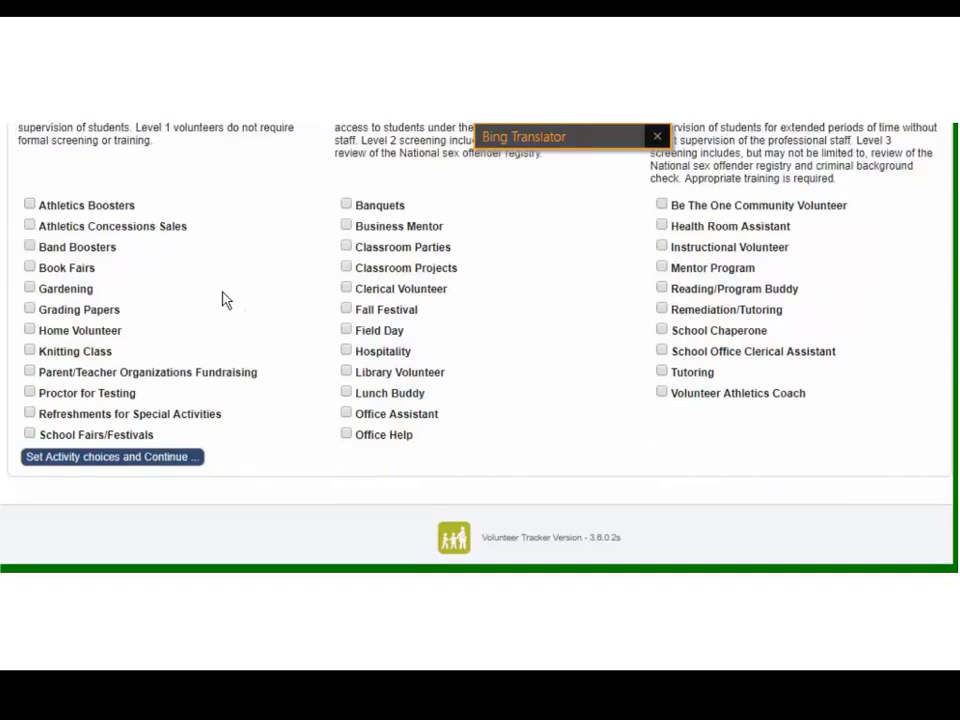
scroll(224, 299, up, 2)
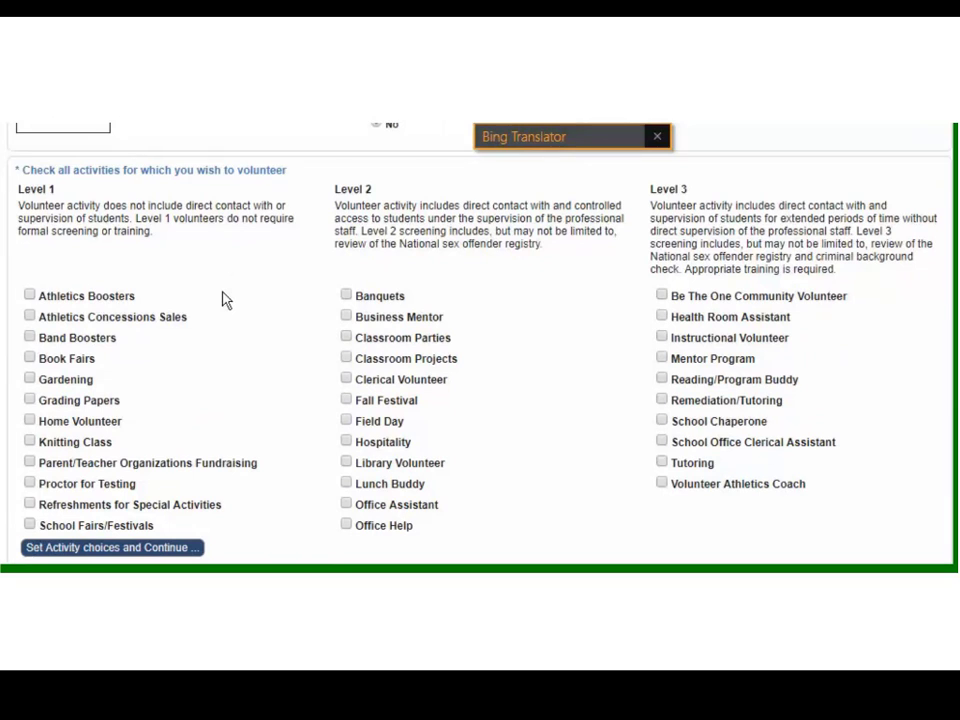
click(30, 297)
click(30, 317)
click(347, 296)
click(347, 317)
click(661, 295)
click(661, 317)
scroll(270, 368, down, 1)
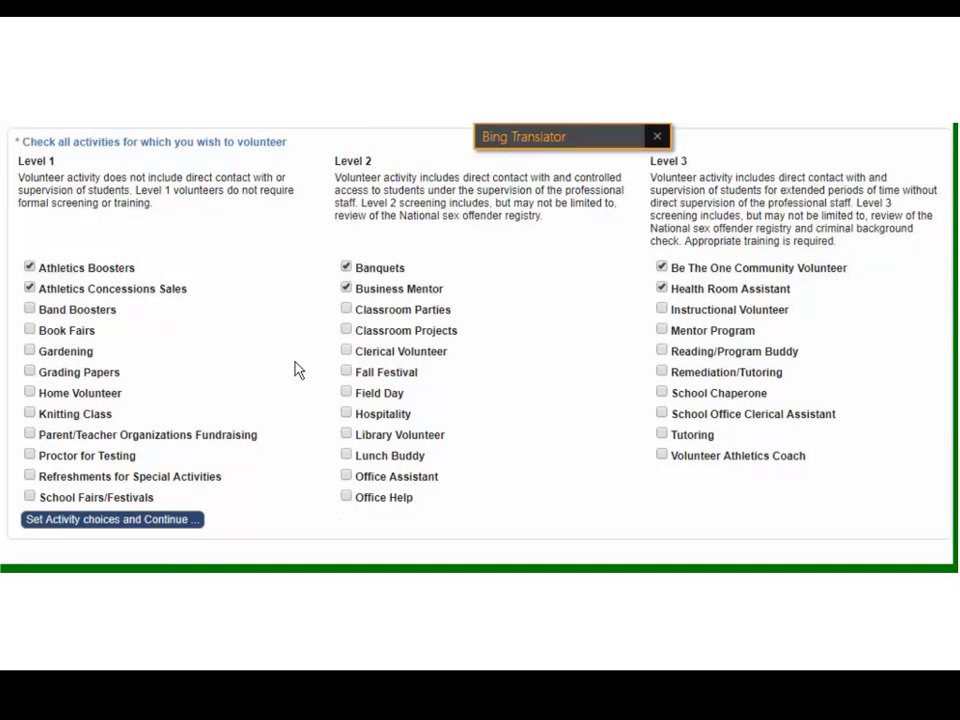
scroll(296, 369, down, 1)
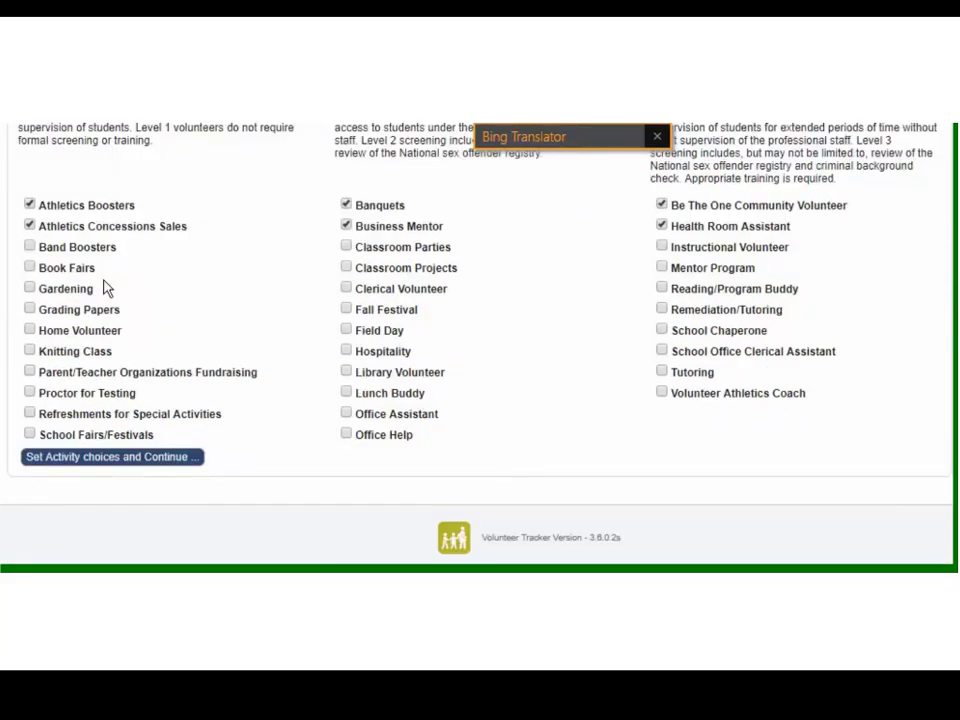
click(30, 288)
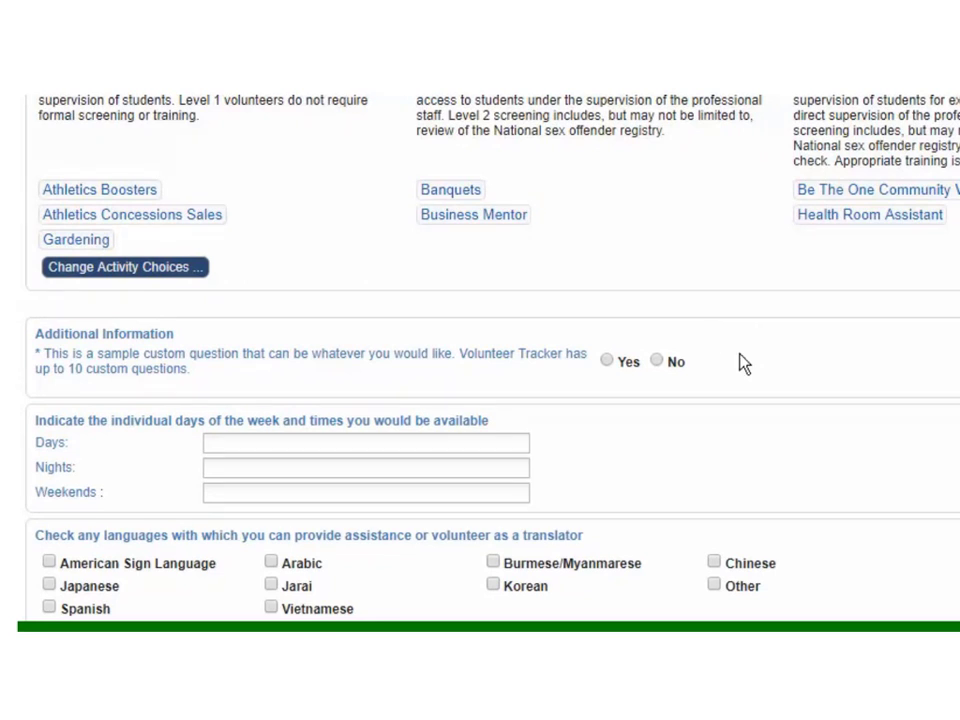
Answer No to the additional-information question and tick Chinese as a translation language.
click(740, 368)
scroll(604, 364, down, 1)
scroll(604, 366, down, 1)
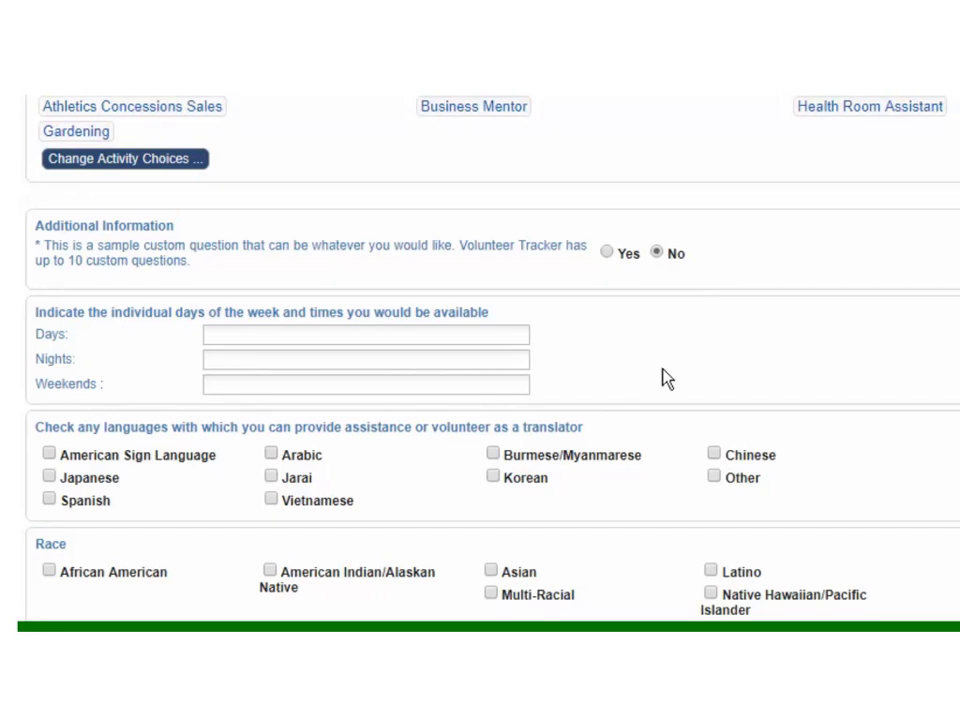
scroll(666, 378, down, 1)
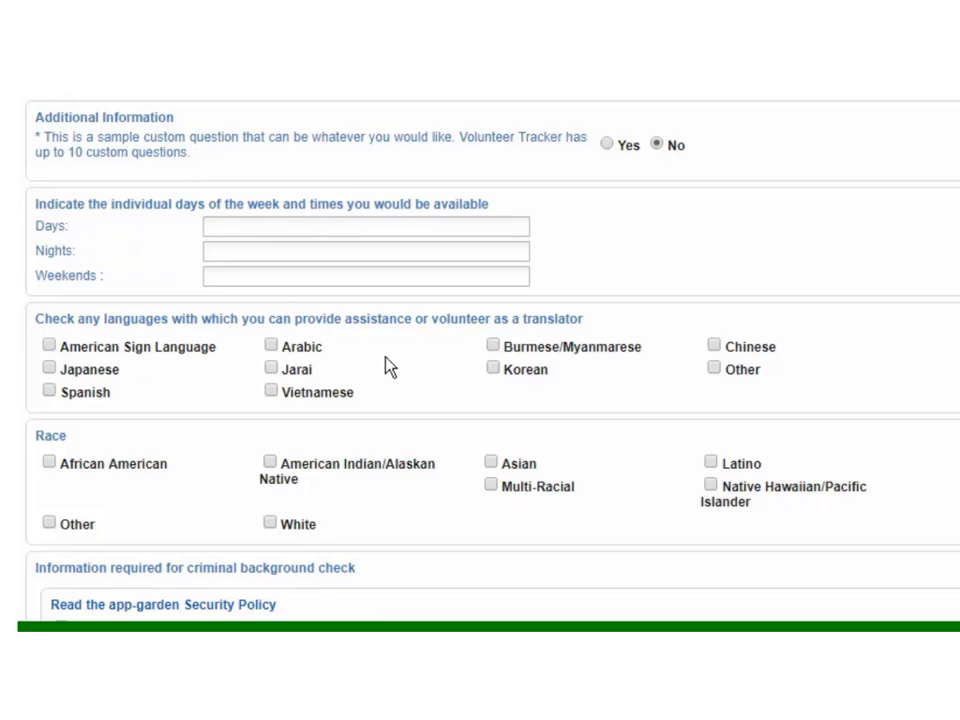
click(714, 346)
Tick Latino as the volunteer's race.
scroll(472, 397, down, 1)
scroll(472, 397, down, 1)
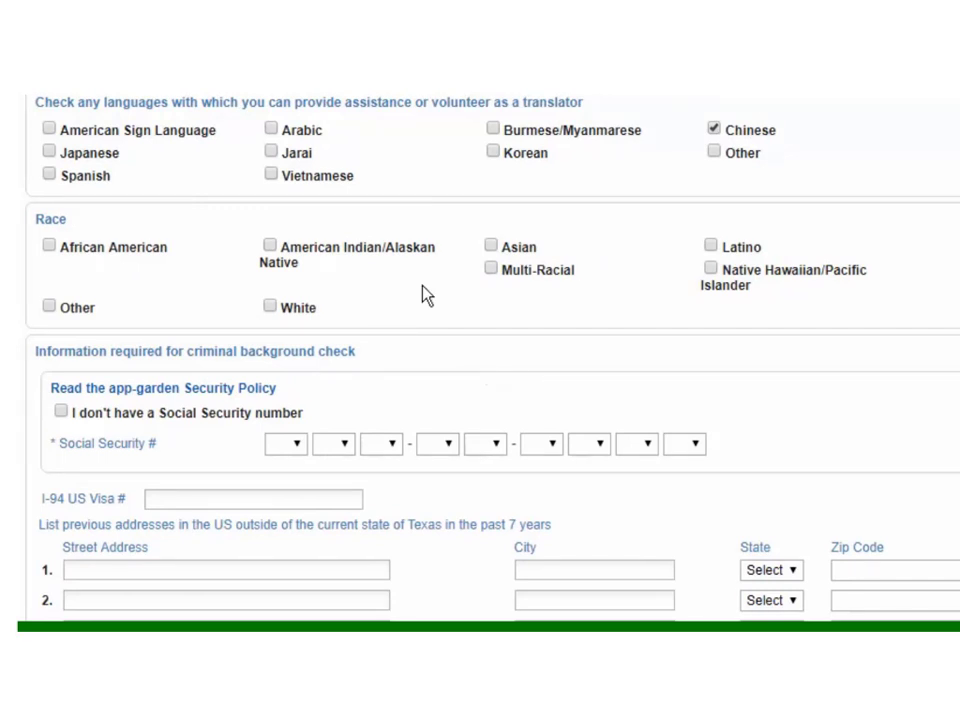
click(711, 246)
Enter all nine Social Security number digits in the digit dropdowns.
scroll(452, 395, down, 1)
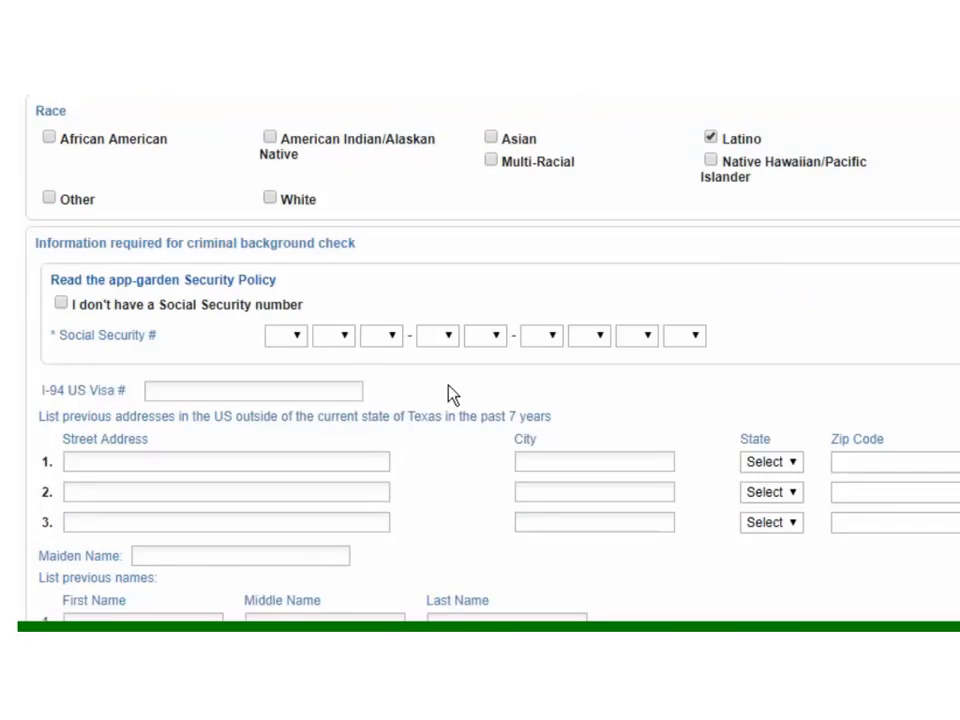
click(296, 343)
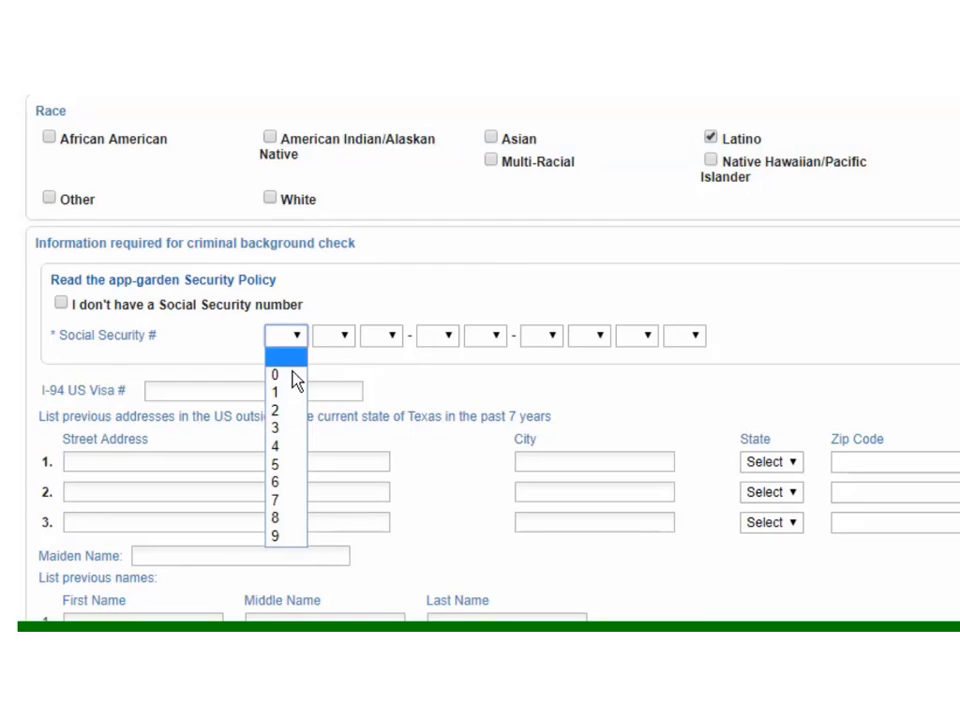
click(290, 391)
key(Tab)
key(2)
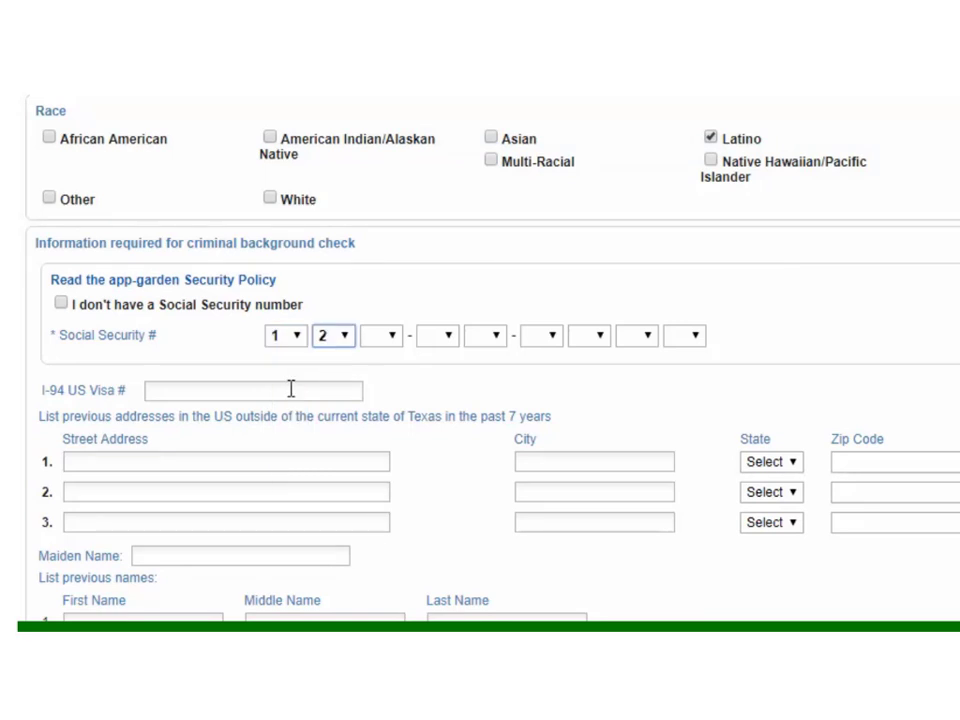
key(Tab)
key(3)
key(Tab)
key(5)
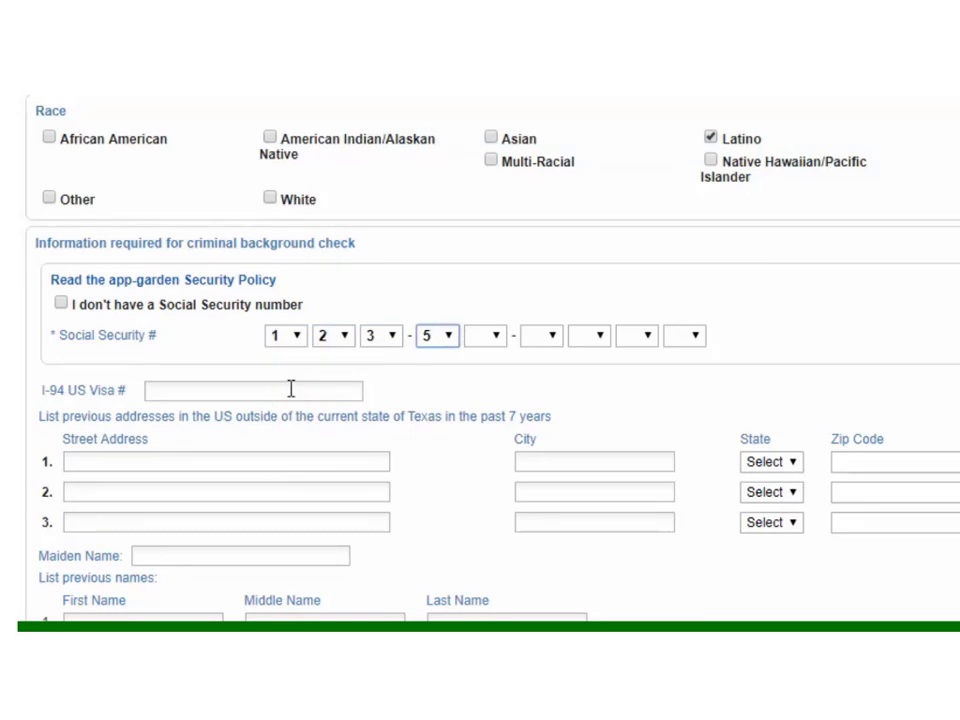
key(Tab)
key(6)
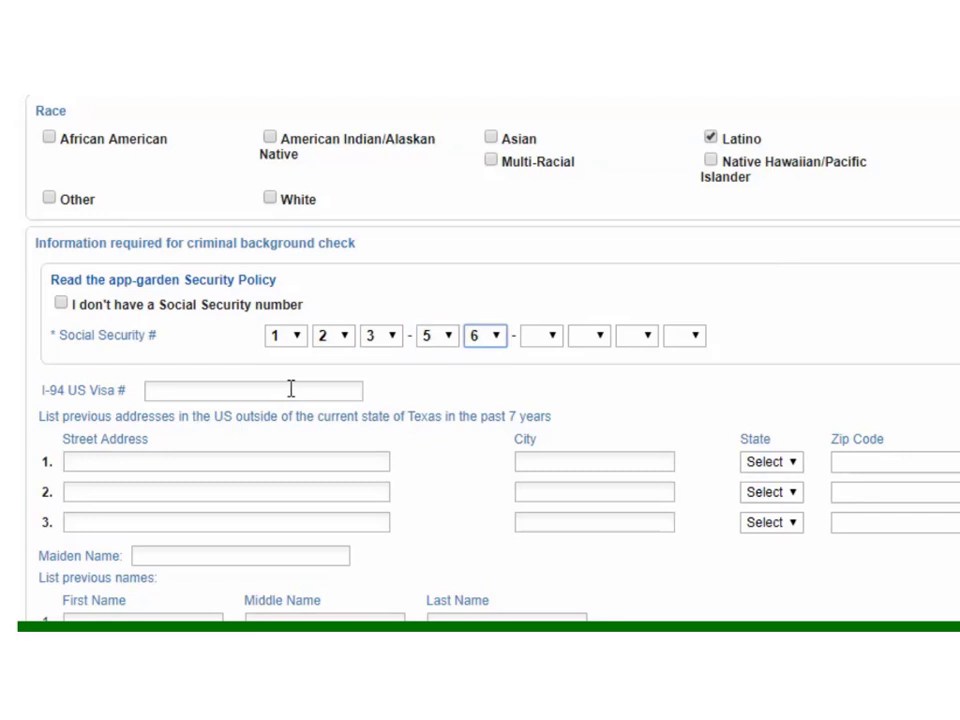
key(Tab)
key(1)
key(Tab)
key(2)
key(Tab)
key(3)
key(Tab)
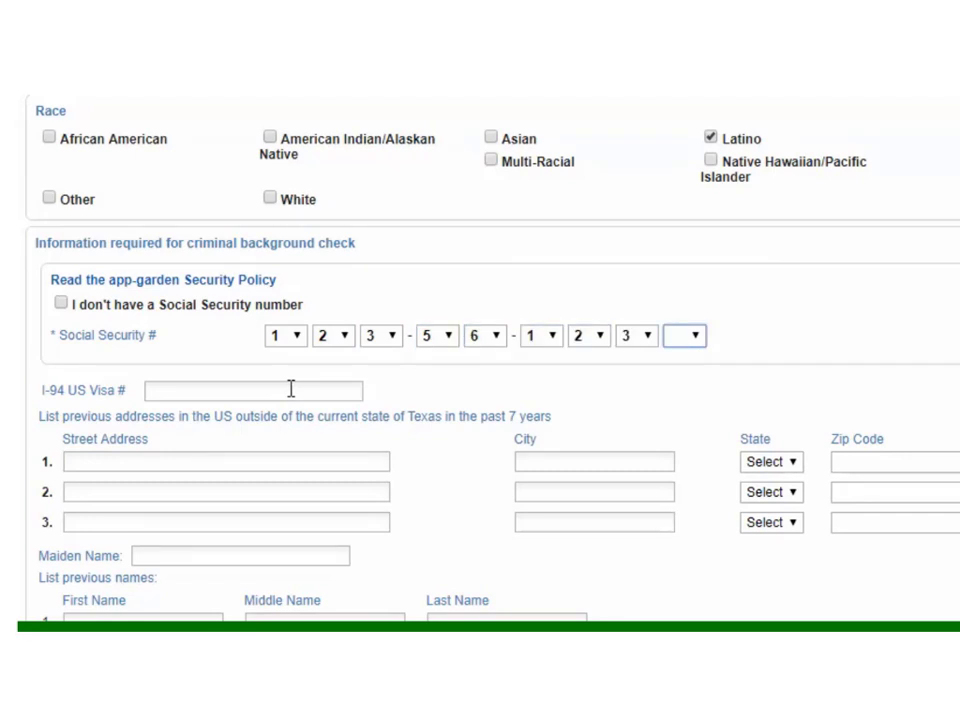
key(4)
scroll(455, 390, down, 2)
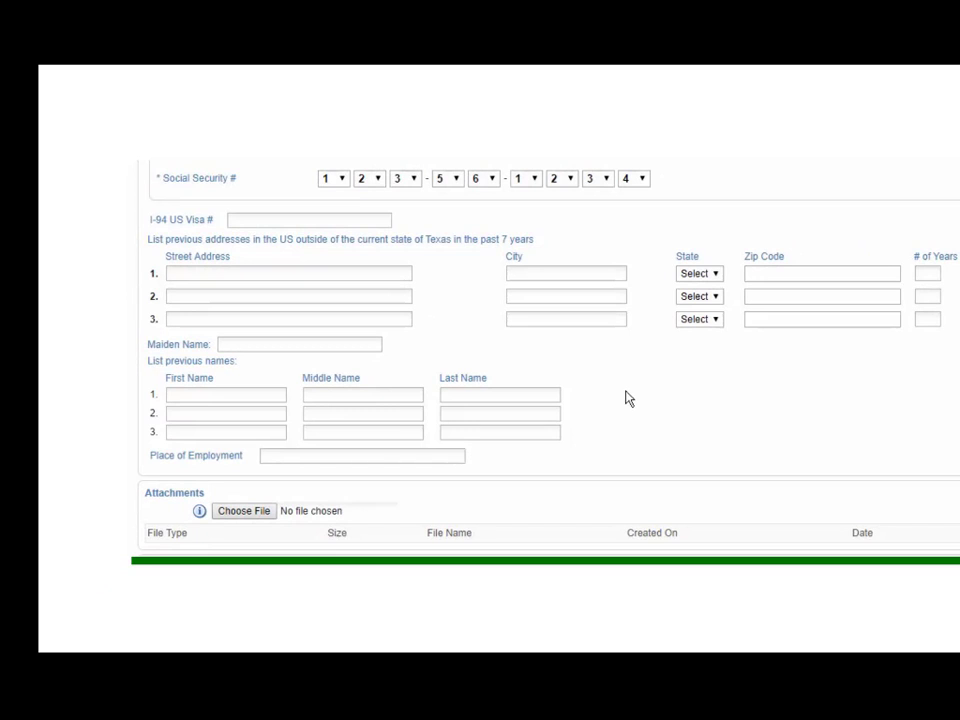
scroll(628, 398, down, 1)
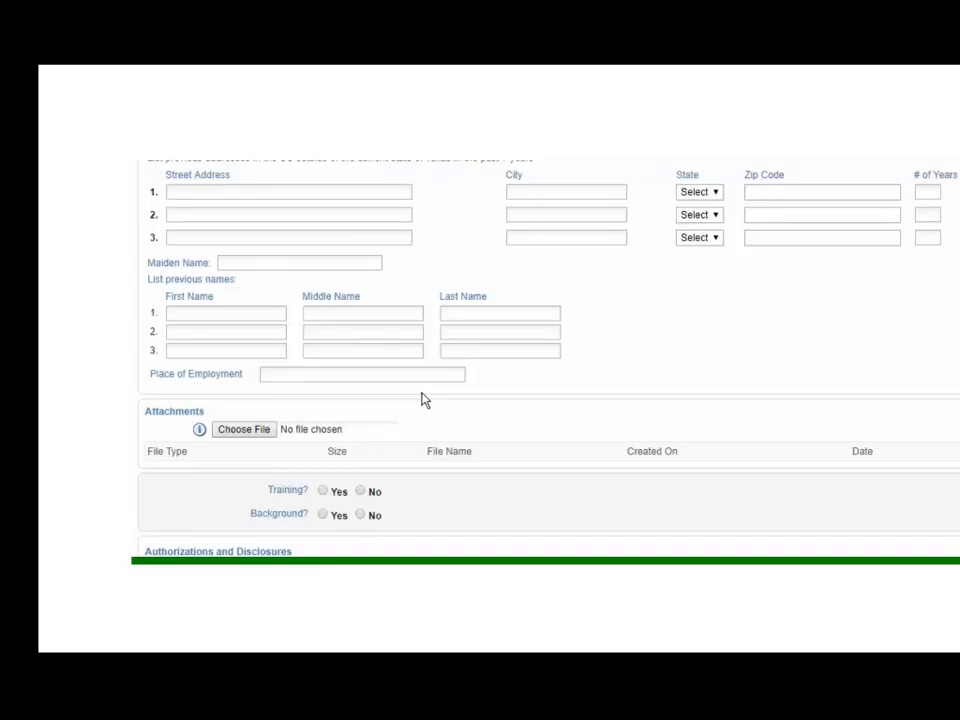
scroll(347, 398, down, 1)
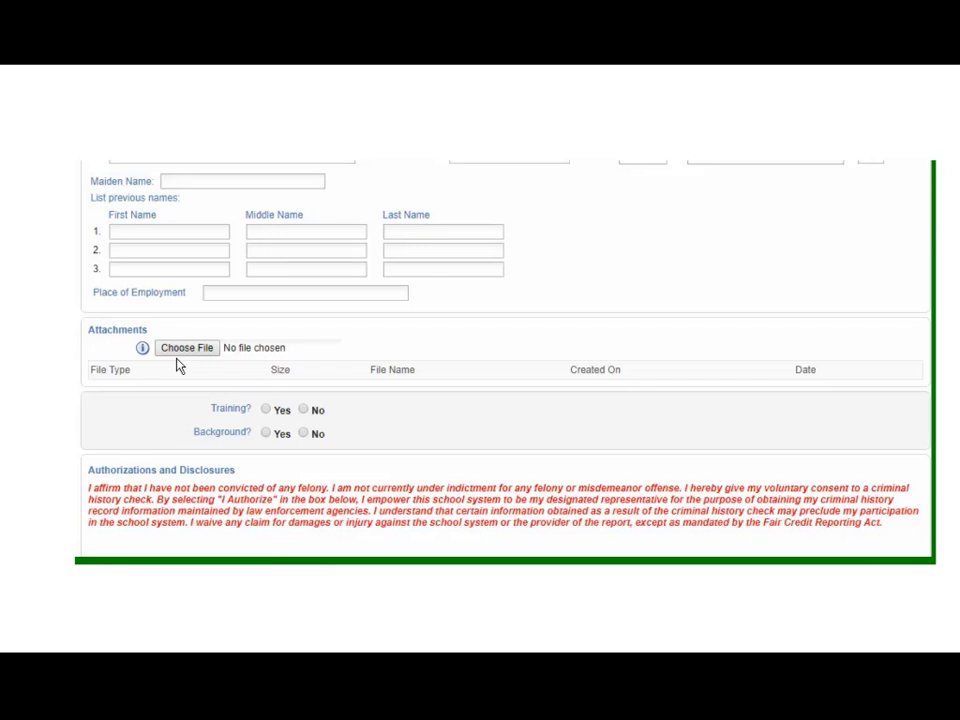
scroll(178, 366, down, 3)
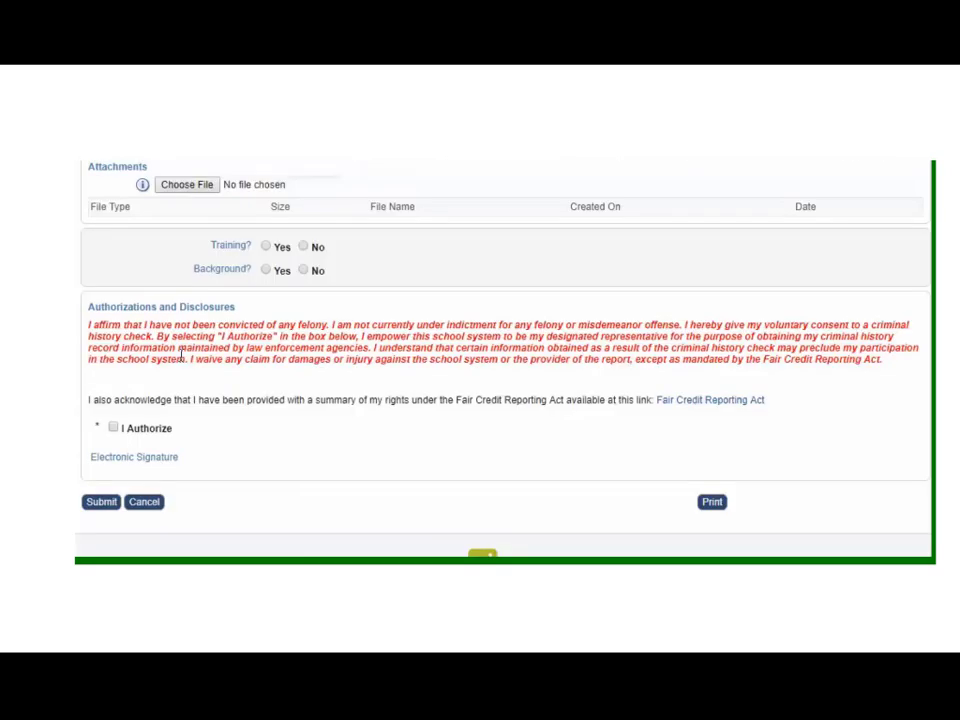
Answer No to Training and Background and tick I Authorize for the background check.
click(303, 247)
click(303, 270)
scroll(265, 365, down, 1)
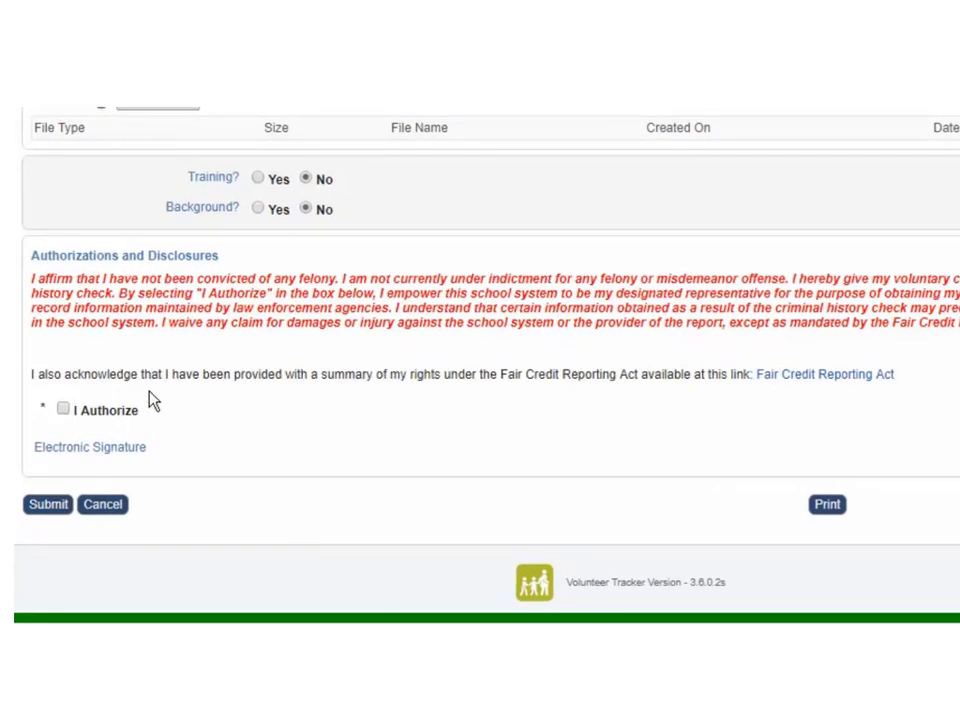
click(135, 410)
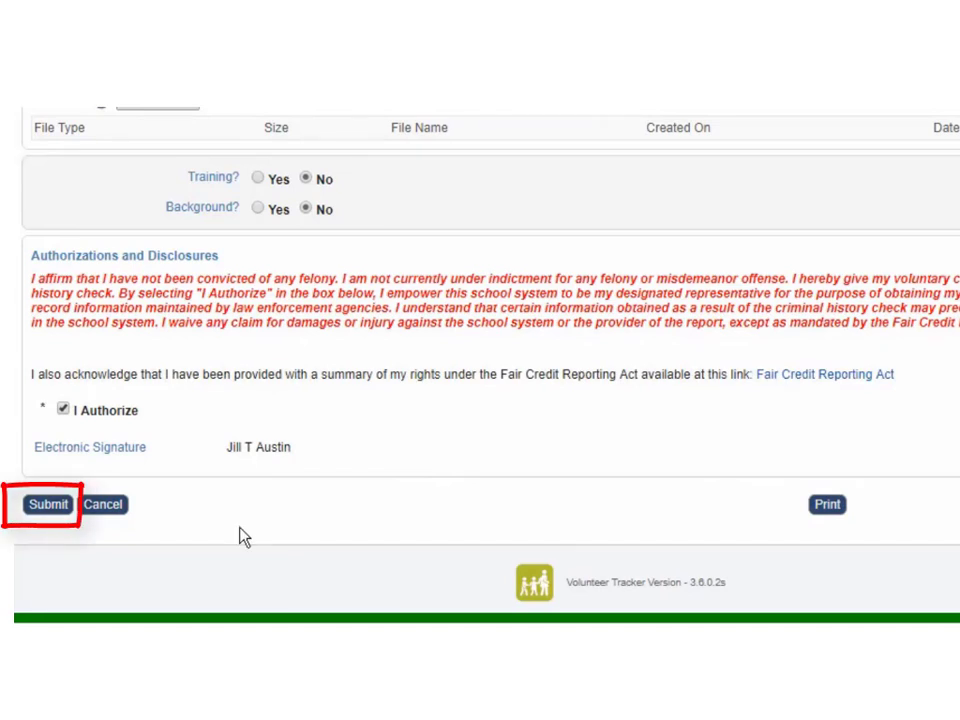
Submit the signed, fully completed volunteer application to reach the thank-you confirmation.
click(52, 512)
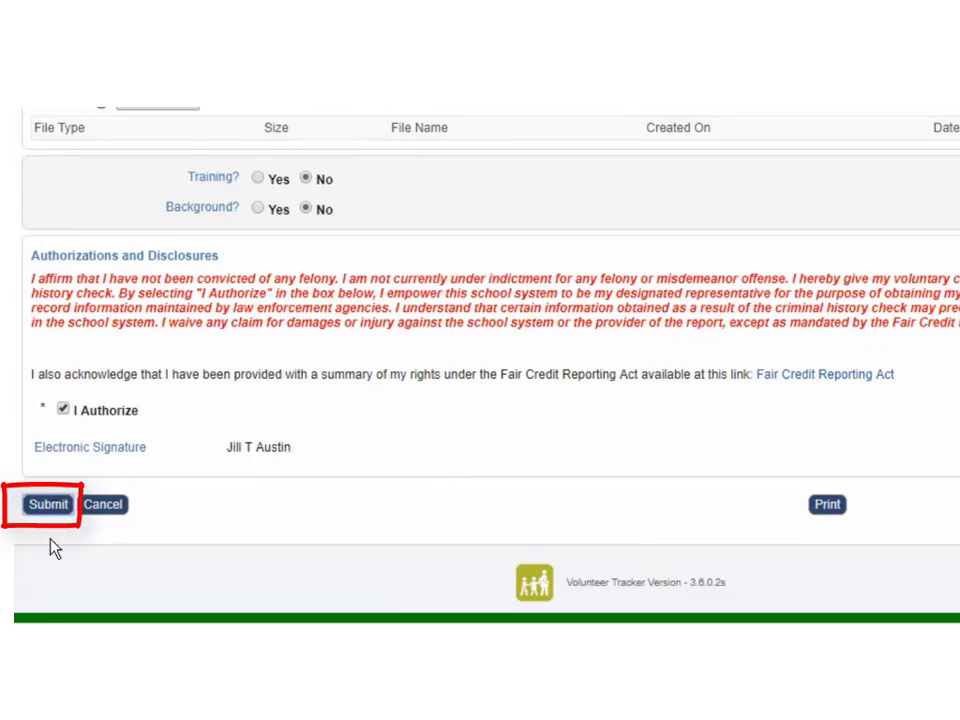